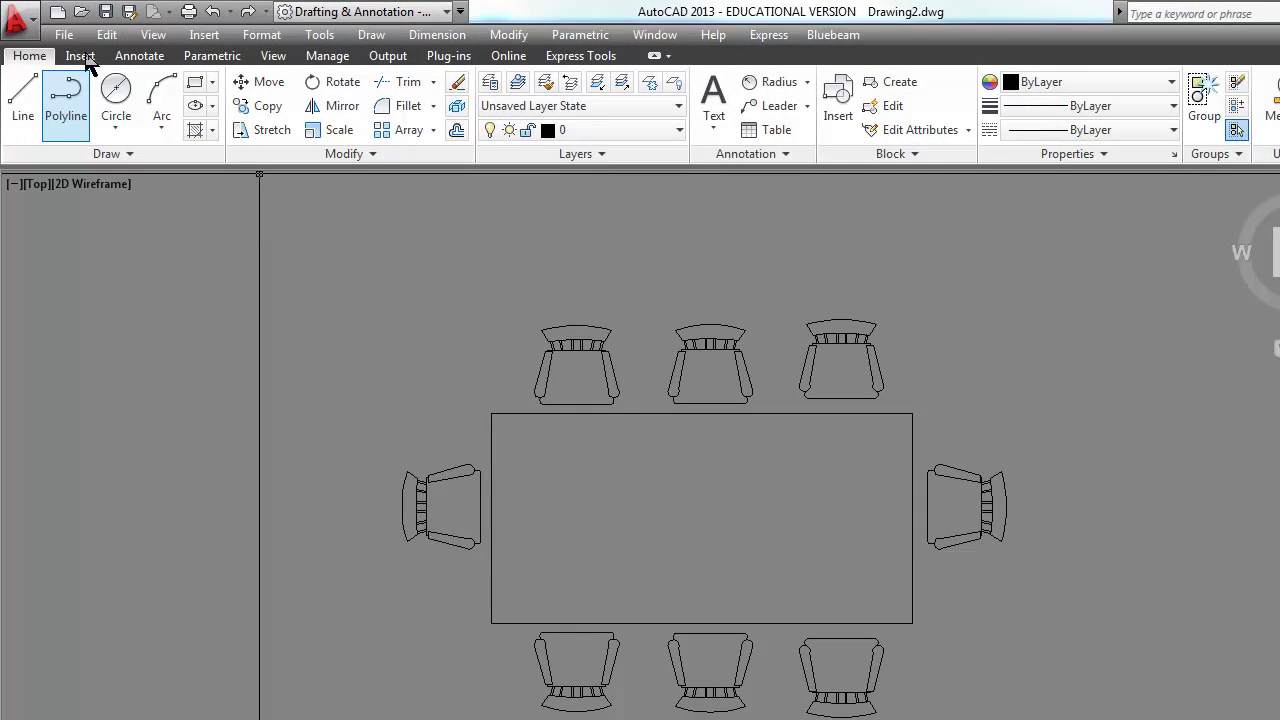
Open the Write Block dialog and move it clear of the table and chairs drawing
click(81, 56)
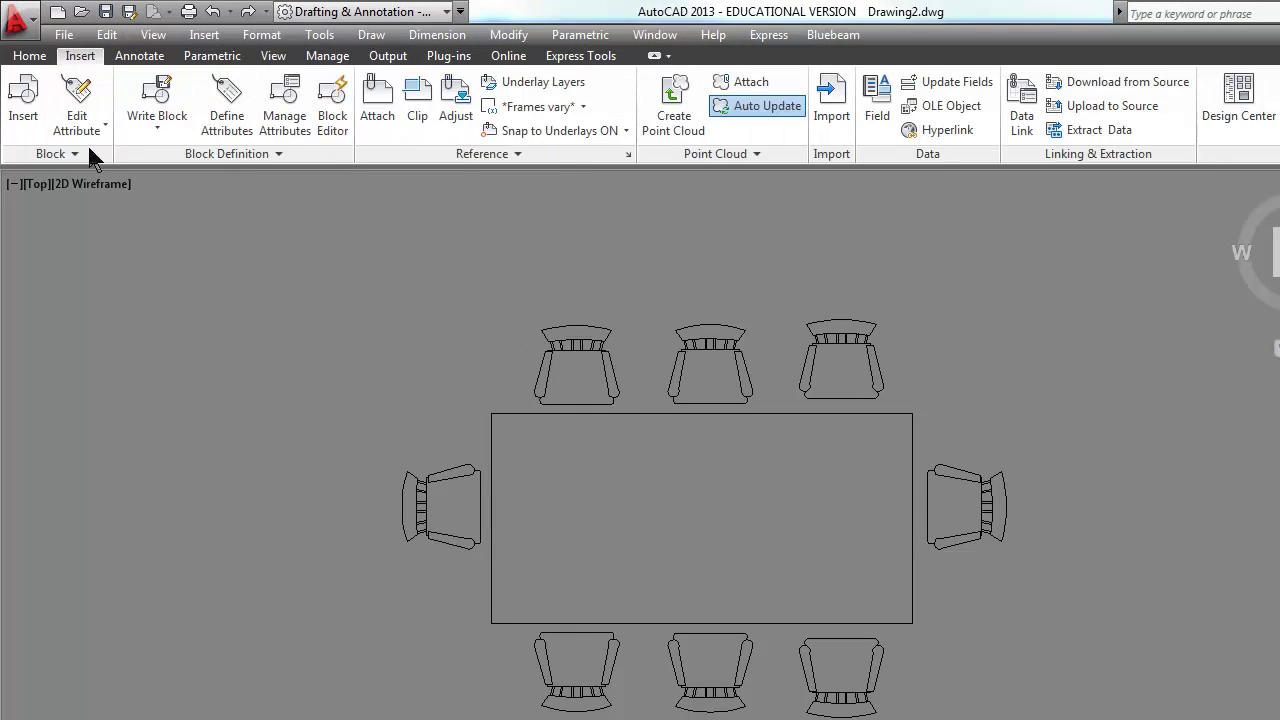
click(157, 130)
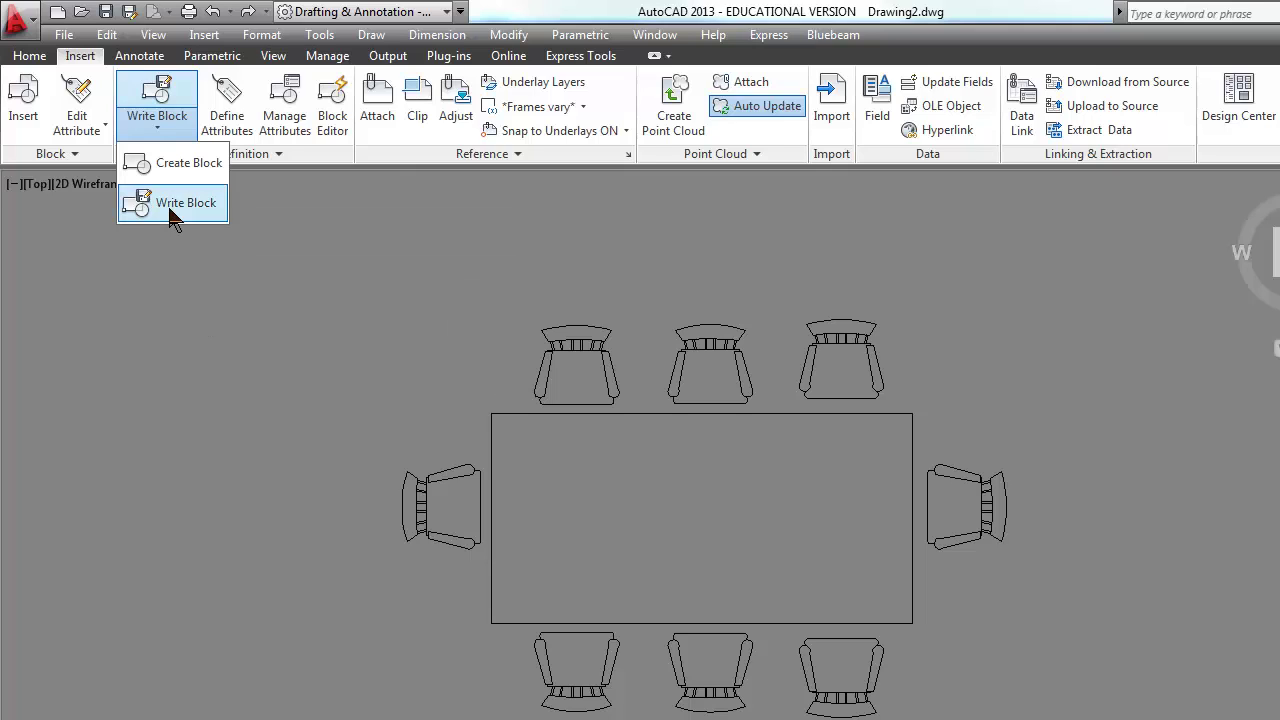
click(171, 211)
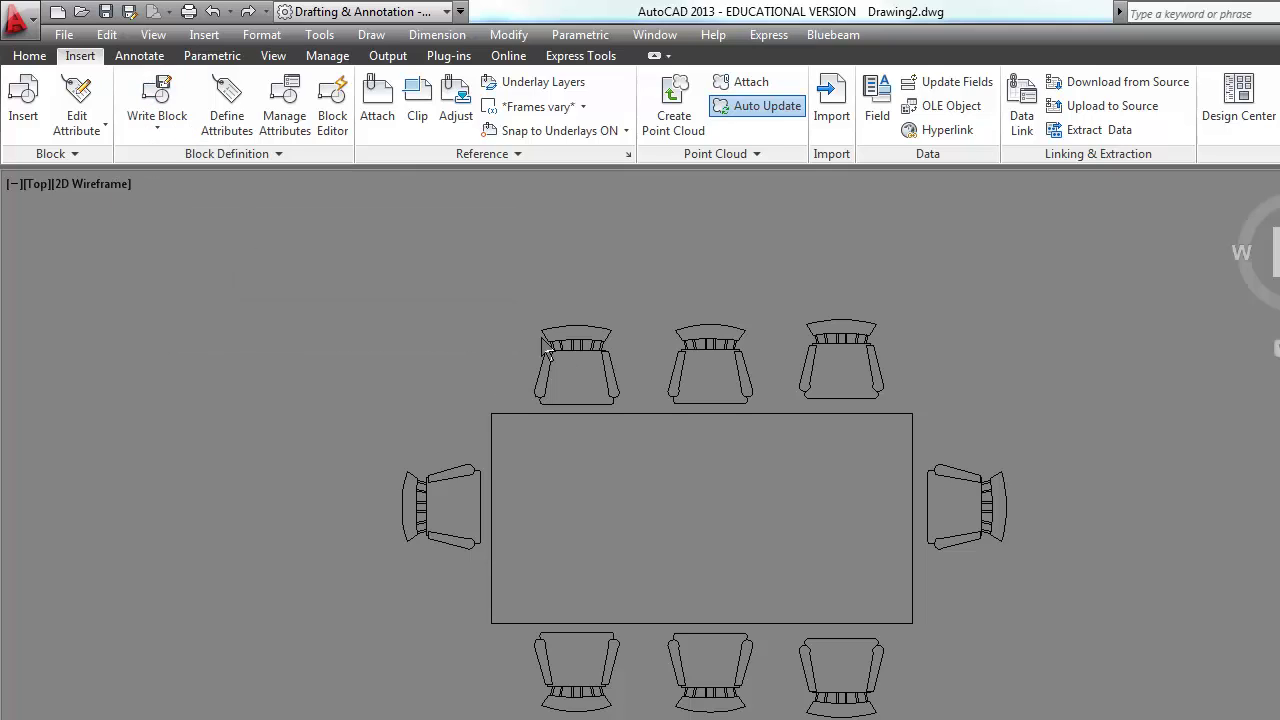
drag(586, 229, 190, 41)
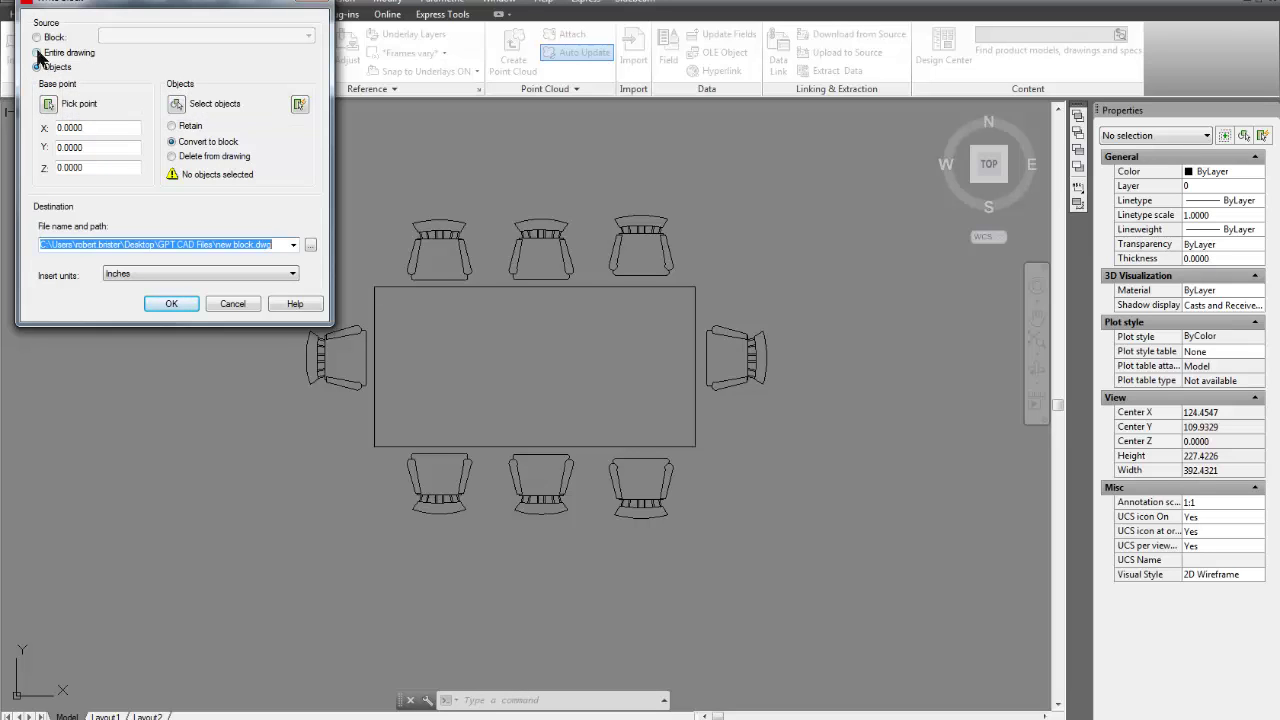
Look at the Entire drawing and Block source options, including the list of existing blocks
click(37, 53)
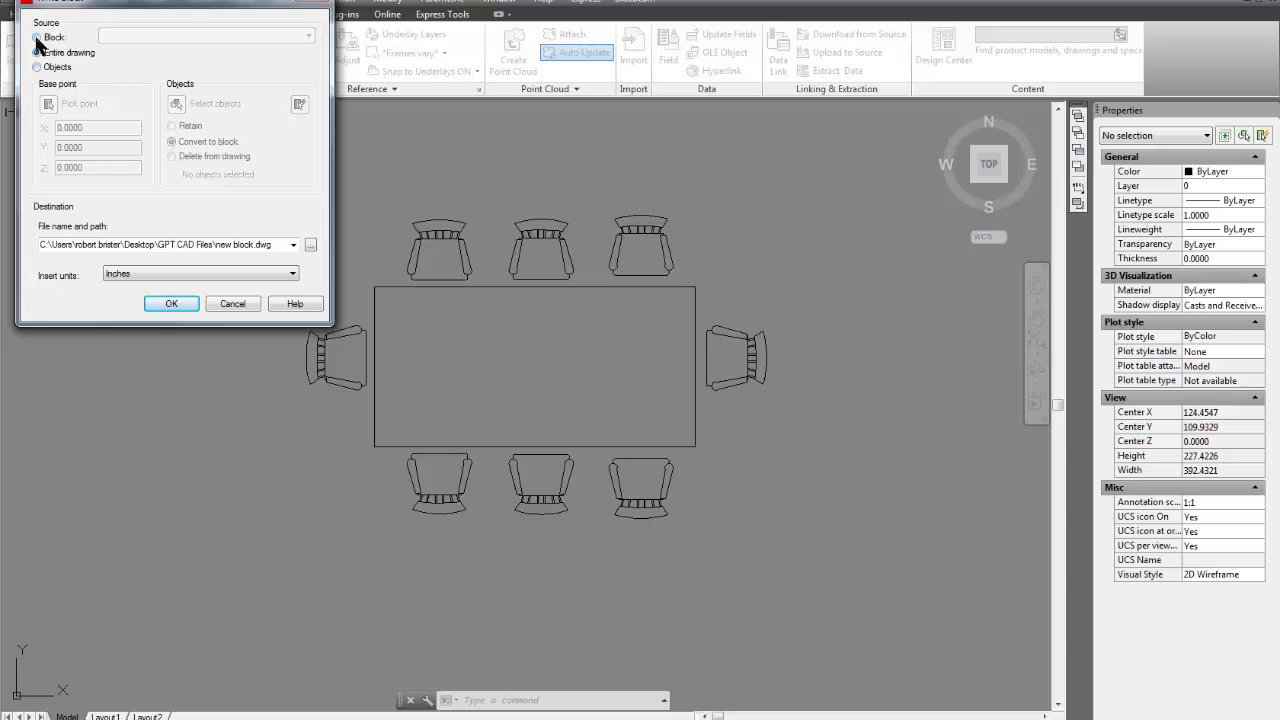
click(37, 38)
click(290, 35)
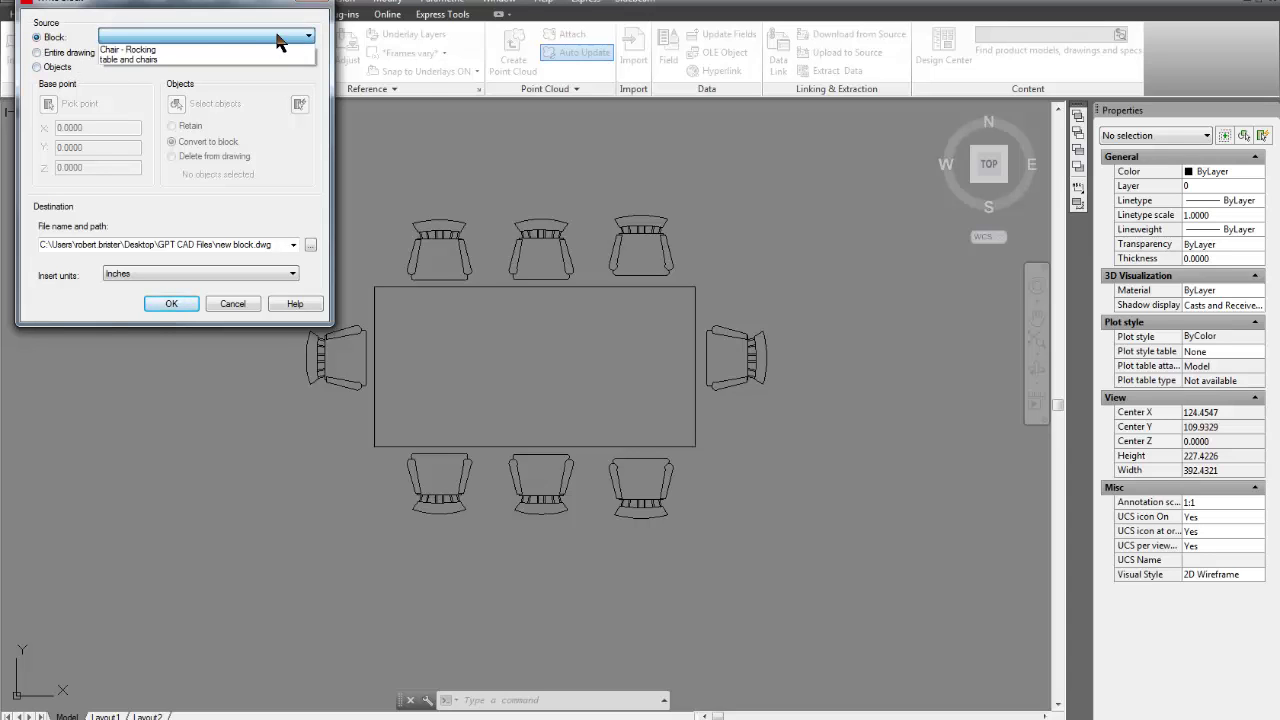
click(116, 67)
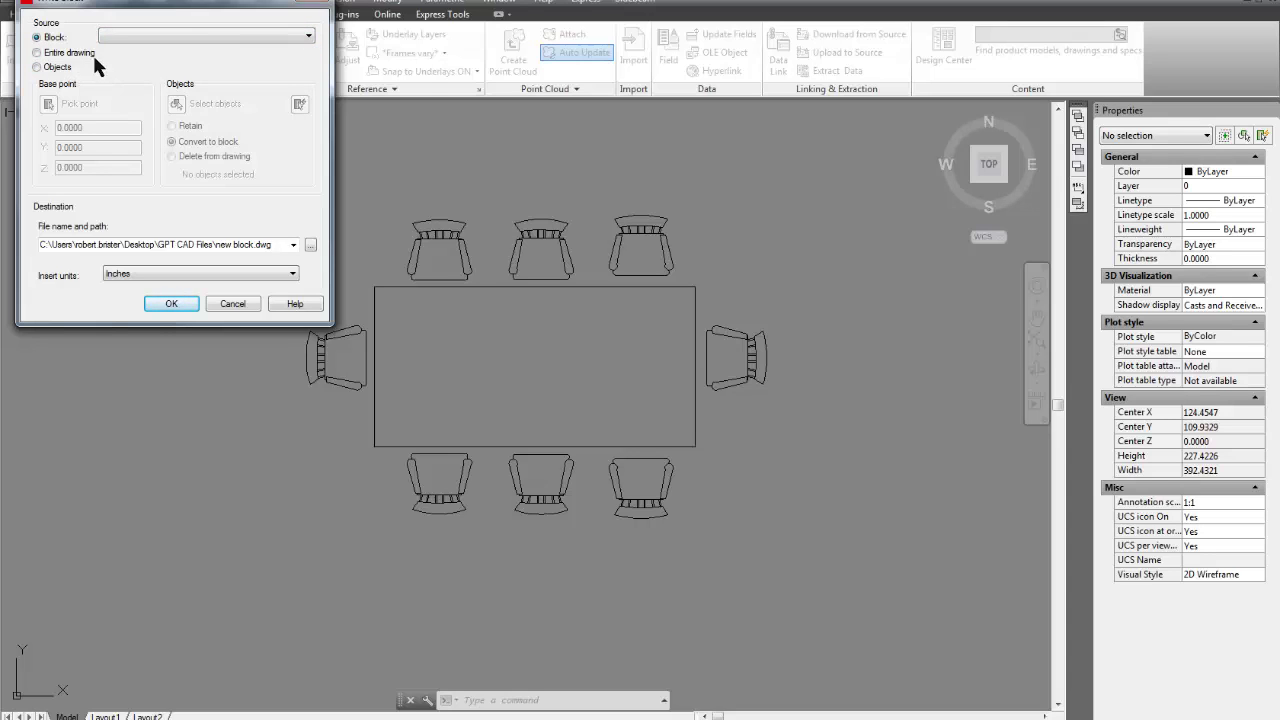
Set the source to Objects and pick the table's upper-left corner as the insertion base point
click(36, 67)
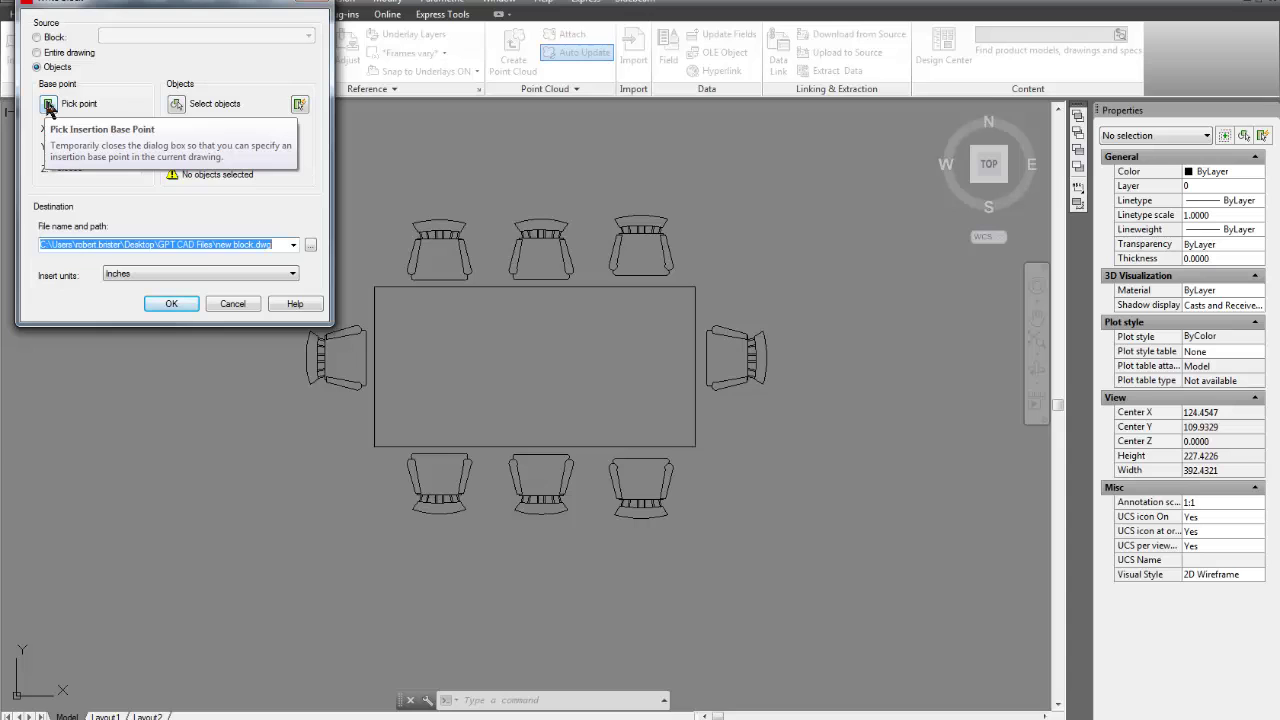
click(47, 104)
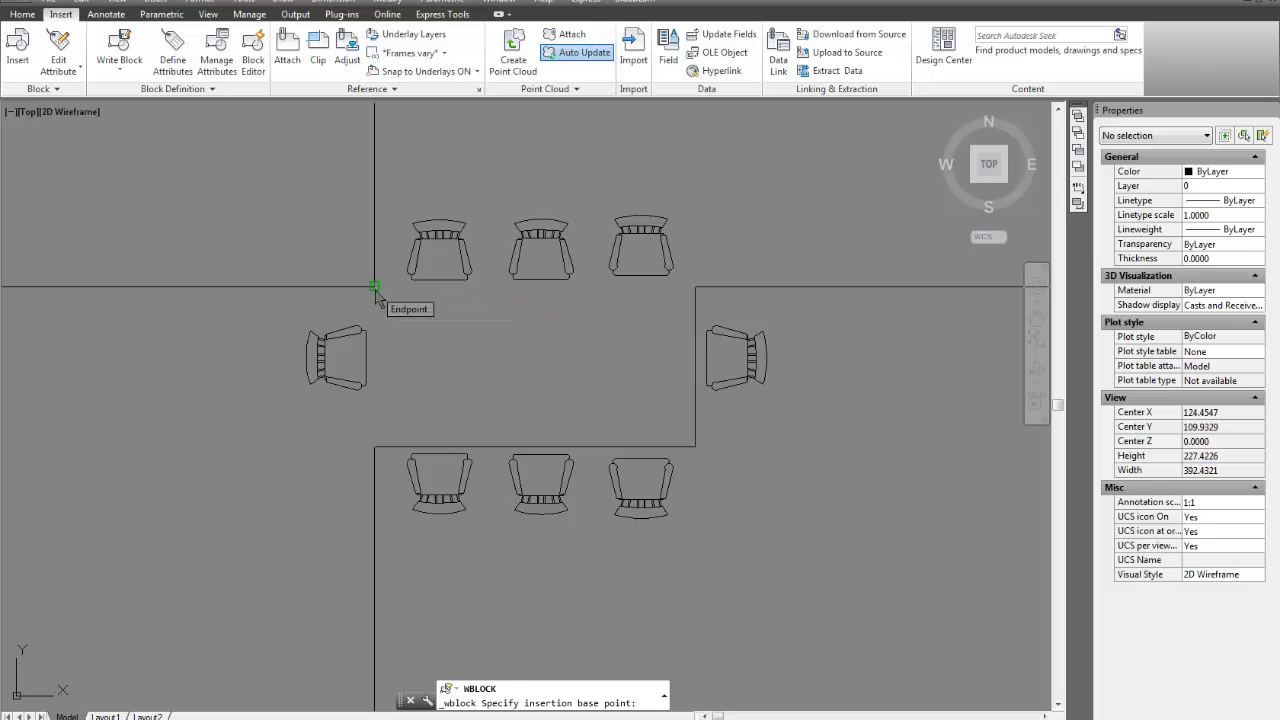
click(374, 287)
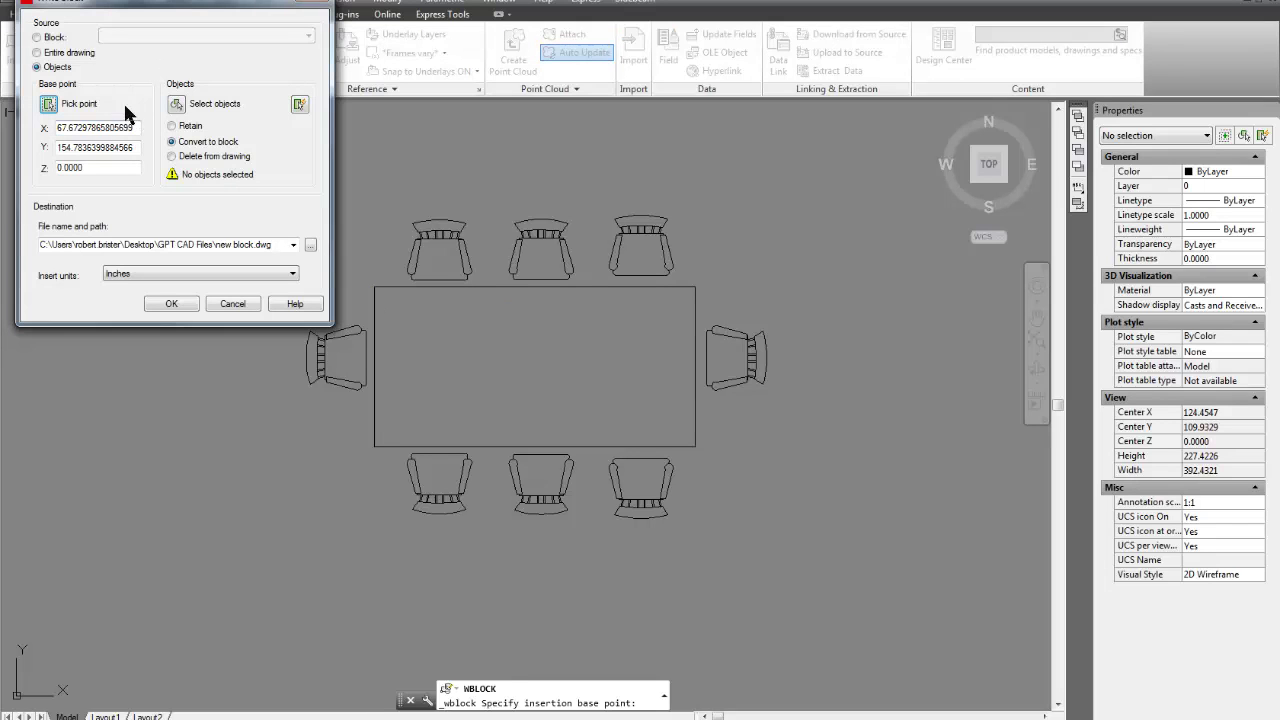
Select the table and all eight chairs as the objects, using the Convert to block option
click(177, 106)
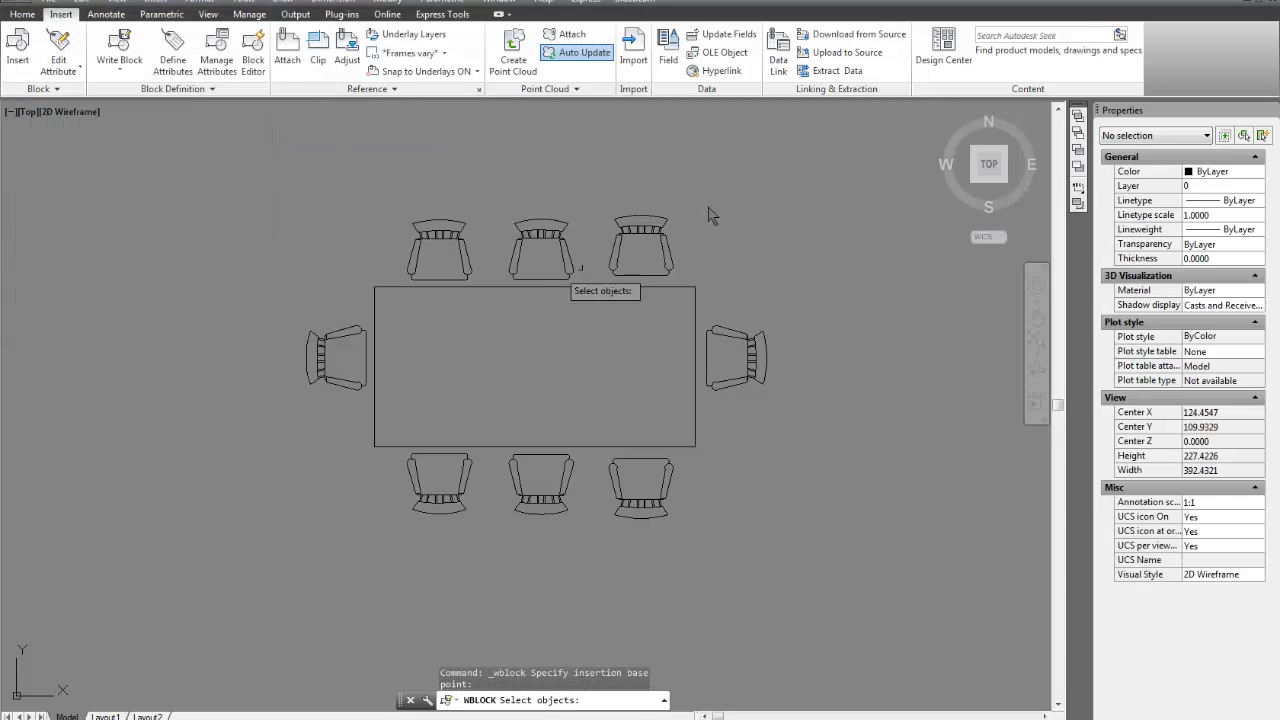
click(783, 151)
click(284, 547)
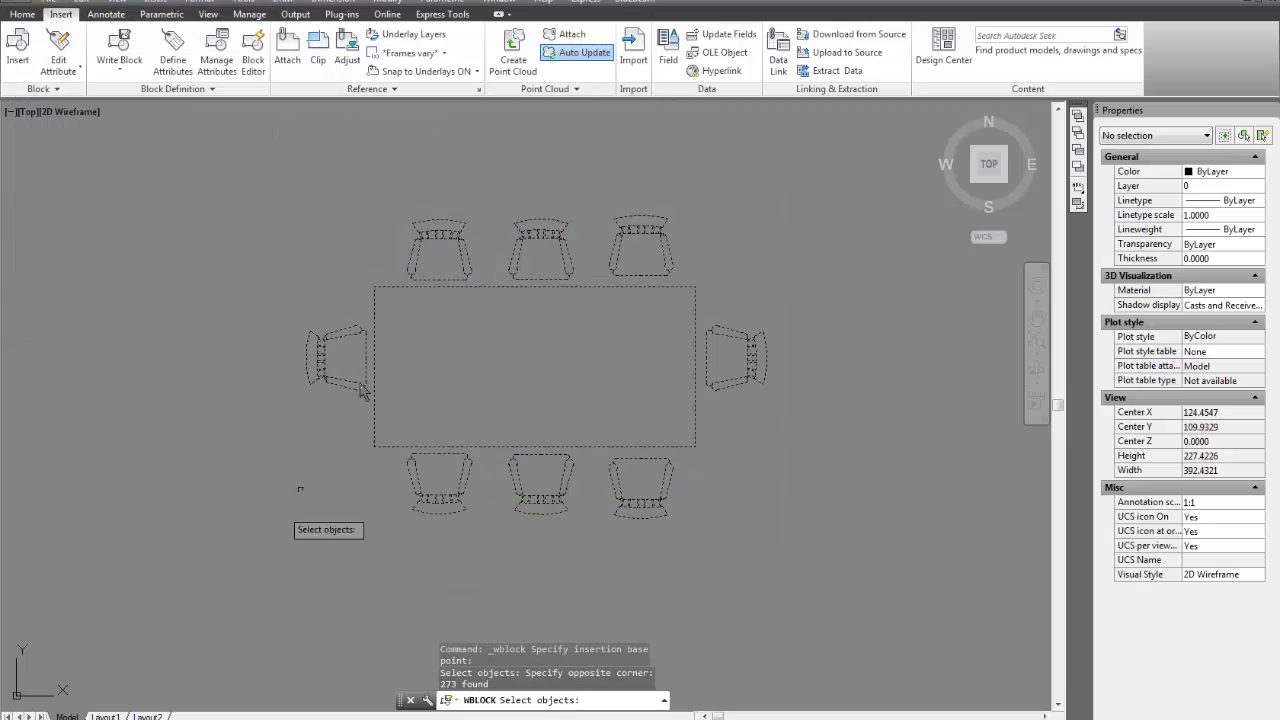
key(Return)
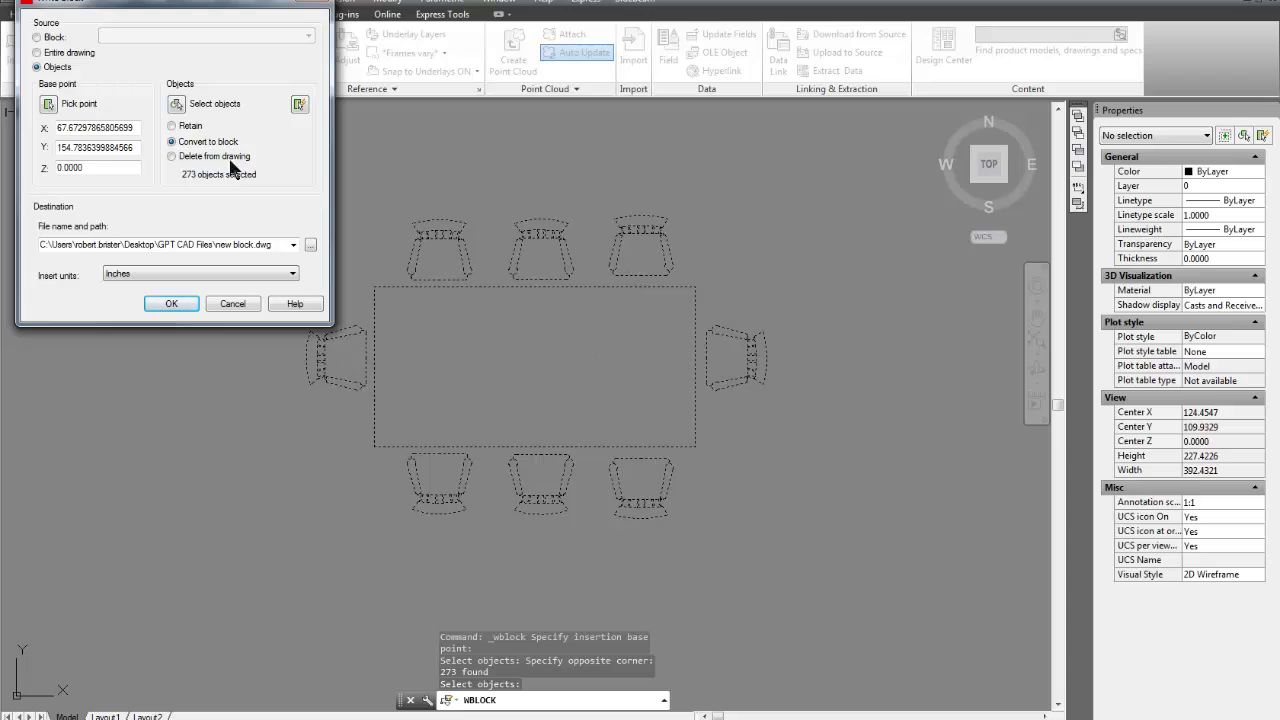
click(172, 126)
click(173, 142)
Browse for the block's destination and create a new folder named Blocks on the Desktop
drag(40, 244, 214, 243)
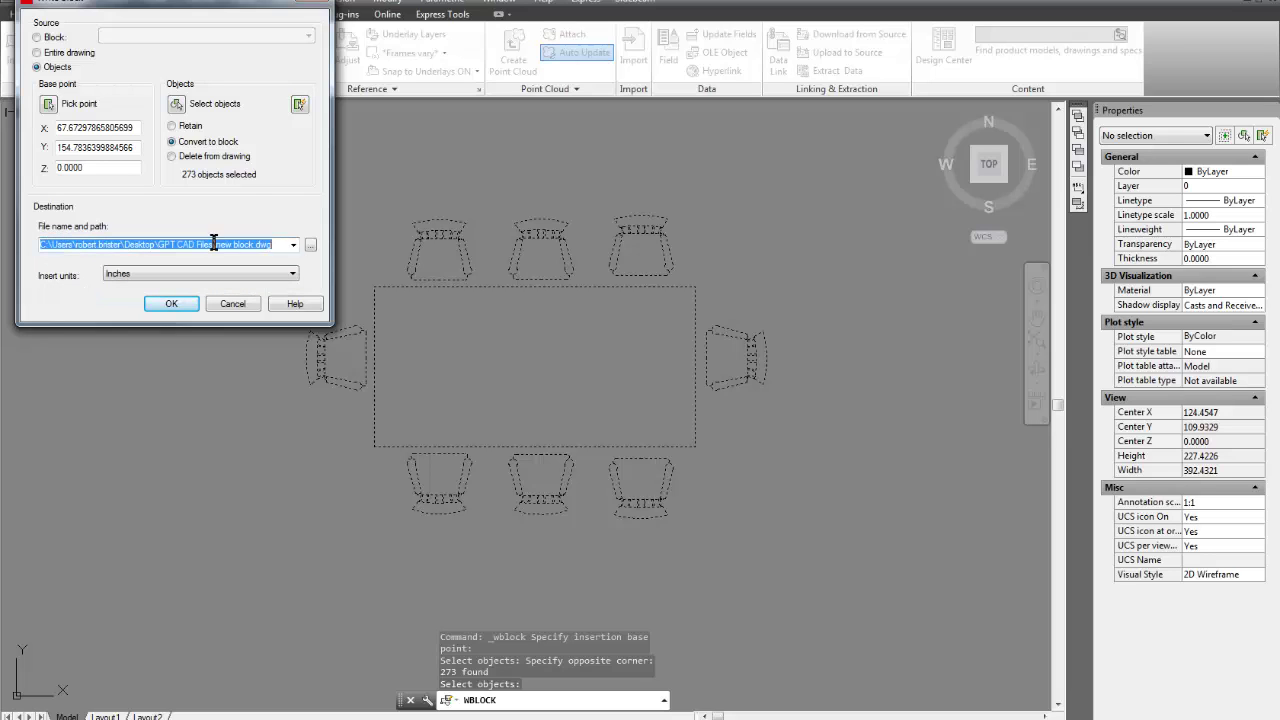
click(311, 250)
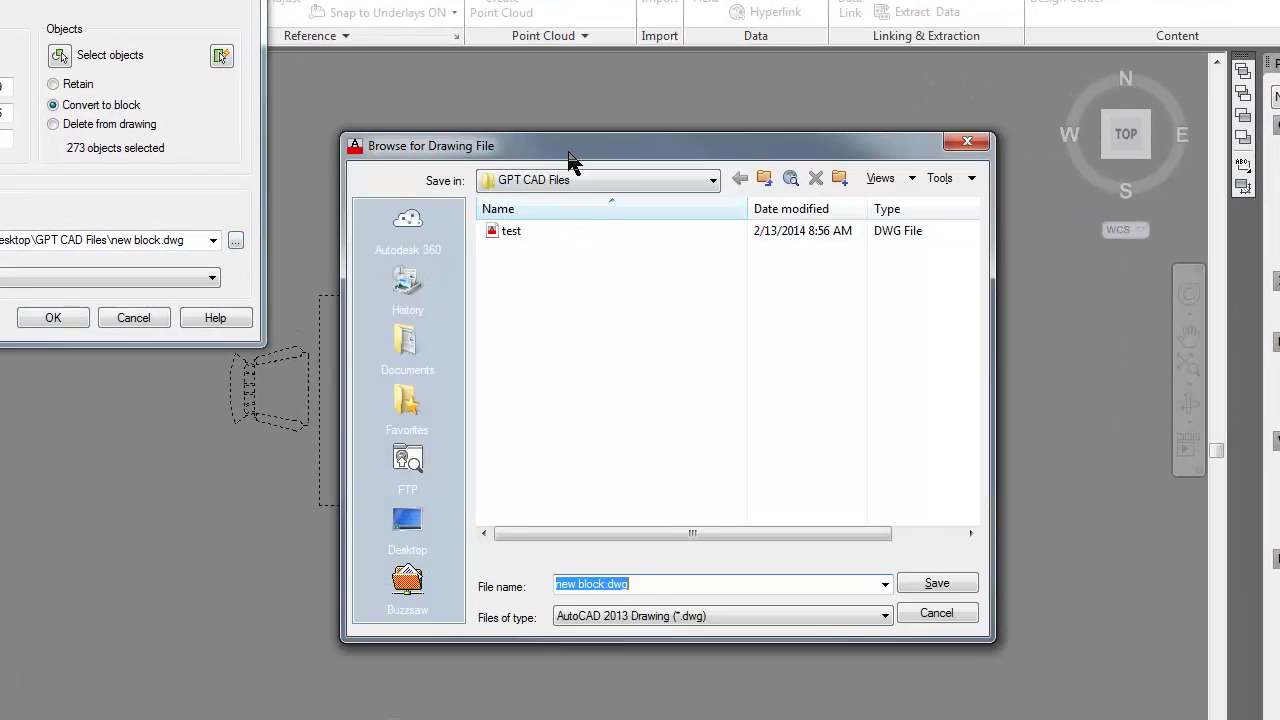
drag(582, 150, 529, 96)
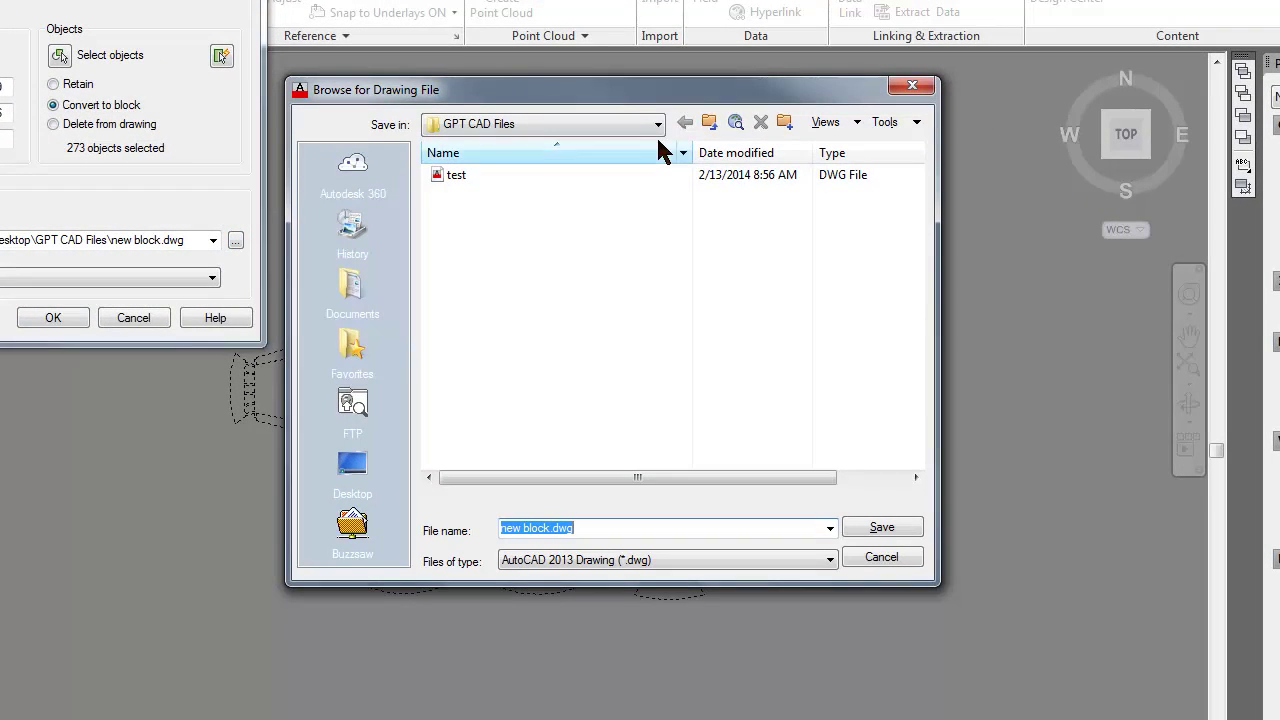
click(348, 461)
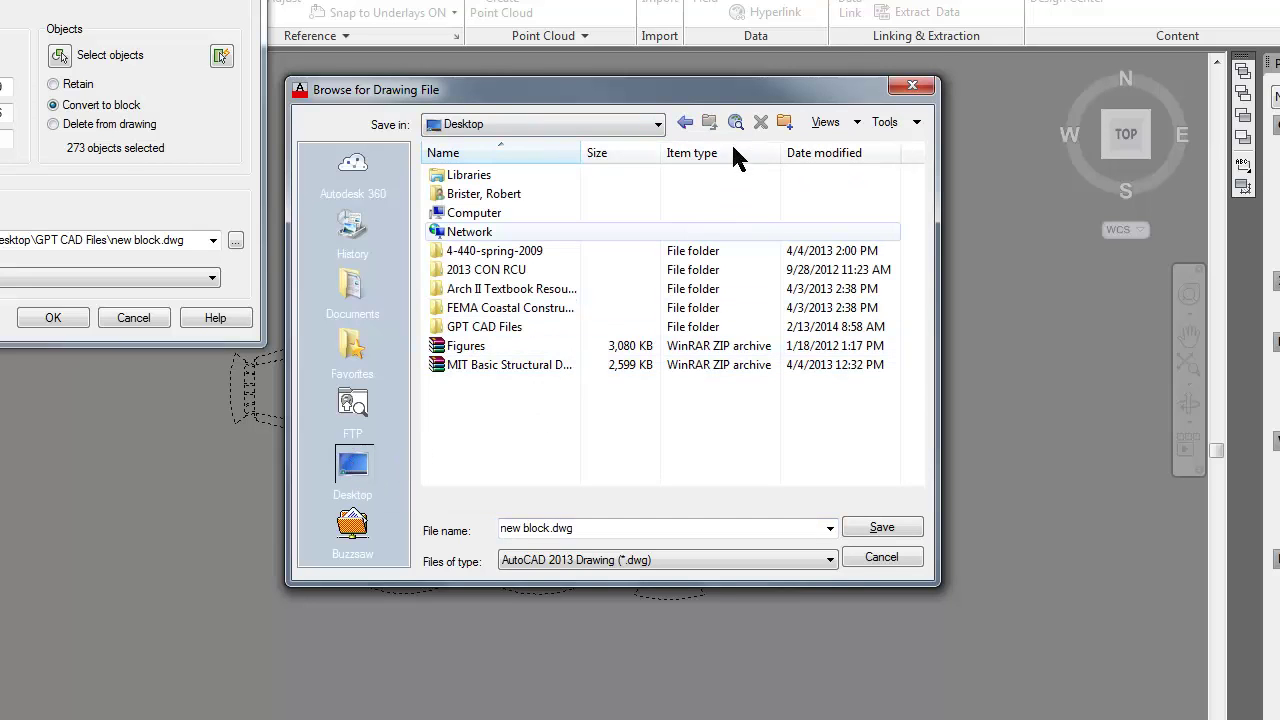
click(785, 122)
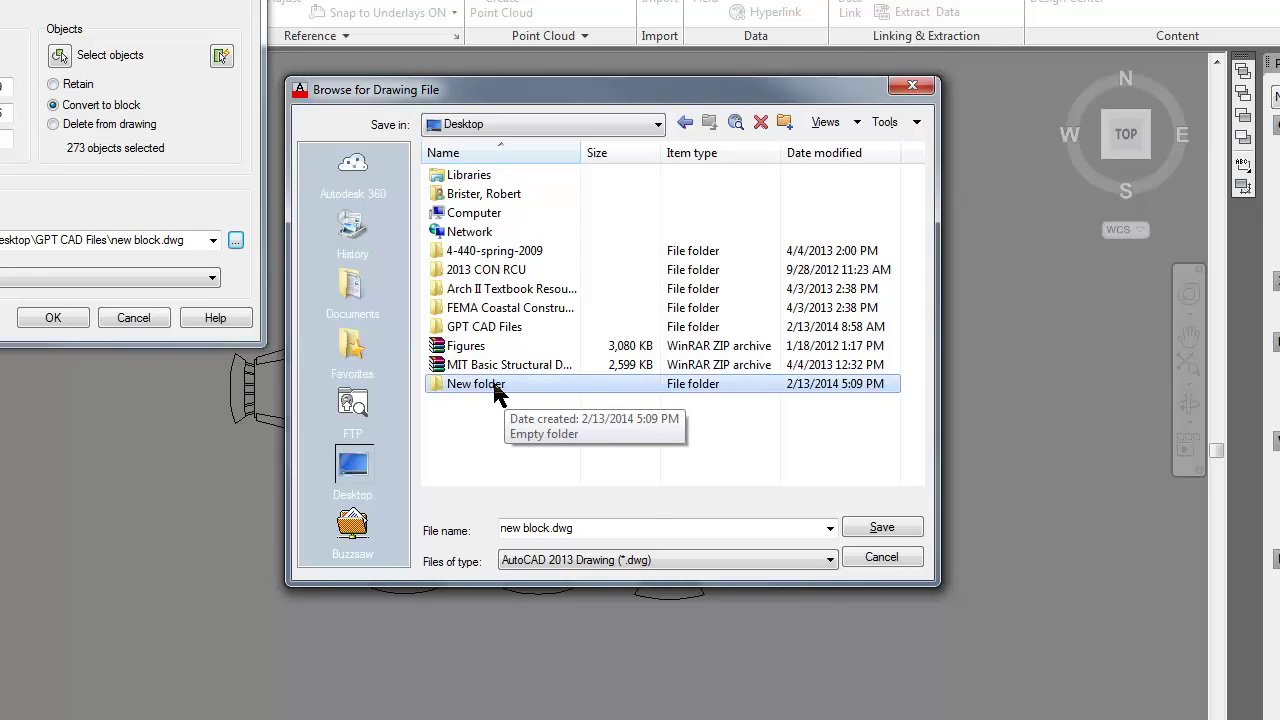
right_click(495, 388)
click(600, 716)
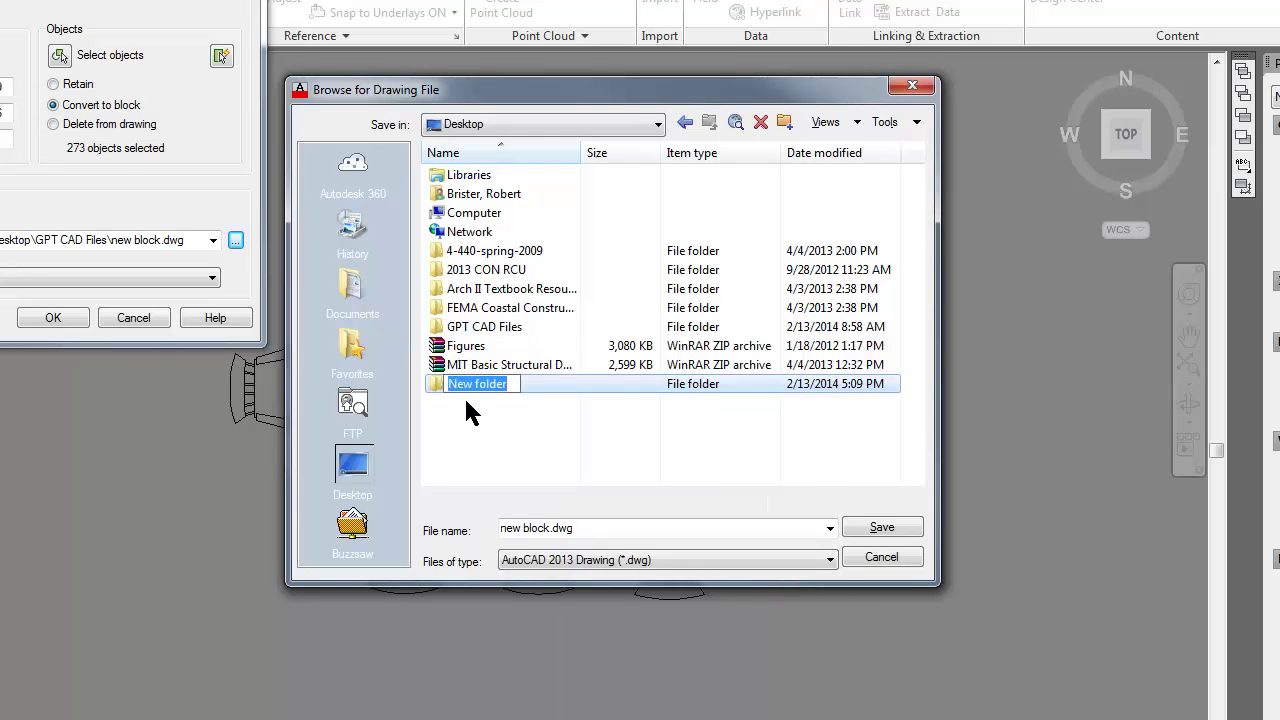
text(Blocks)
click(470, 388)
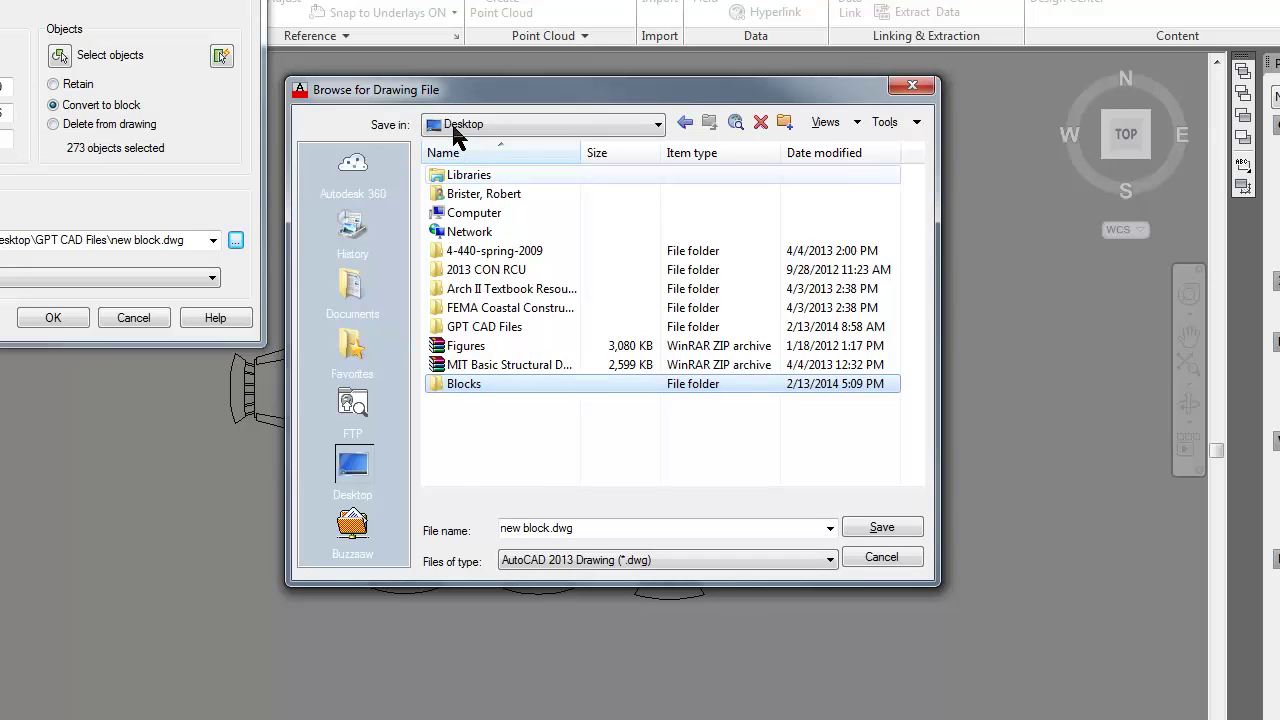
Set the destination file to table and chairs.dwg inside the Blocks folder
double_click(463, 388)
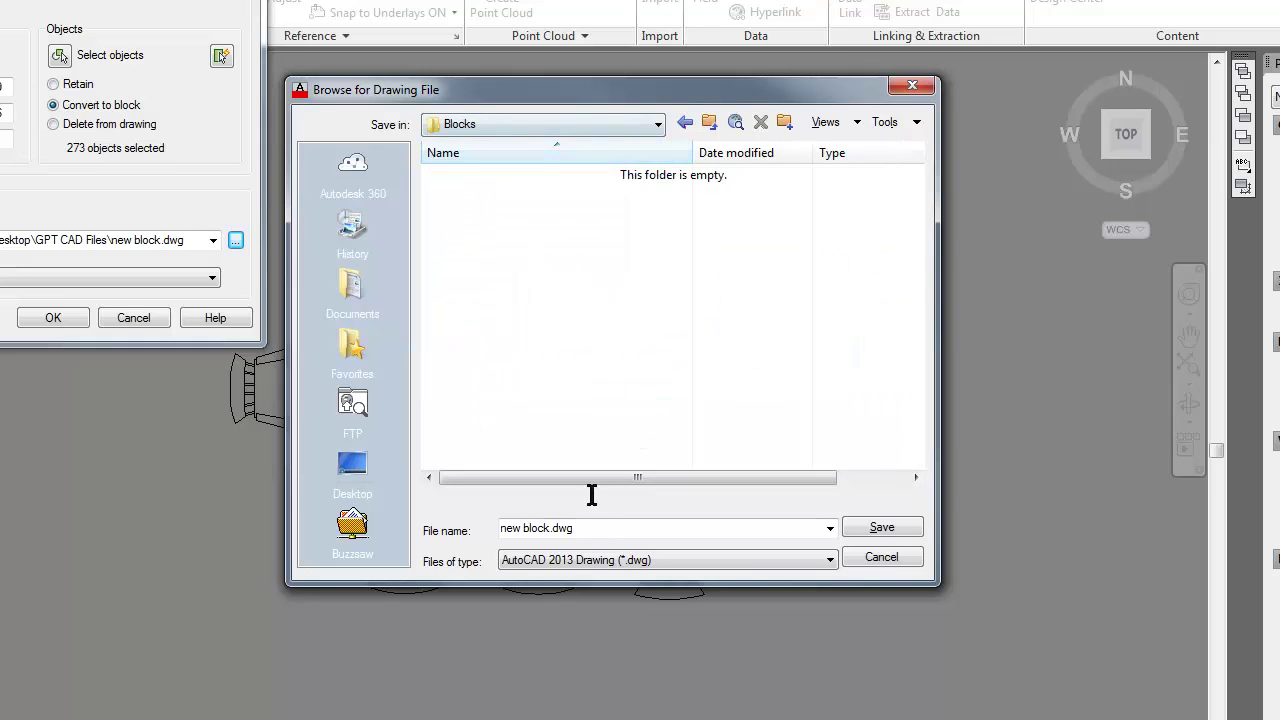
click(551, 528)
drag(551, 528, 498, 528)
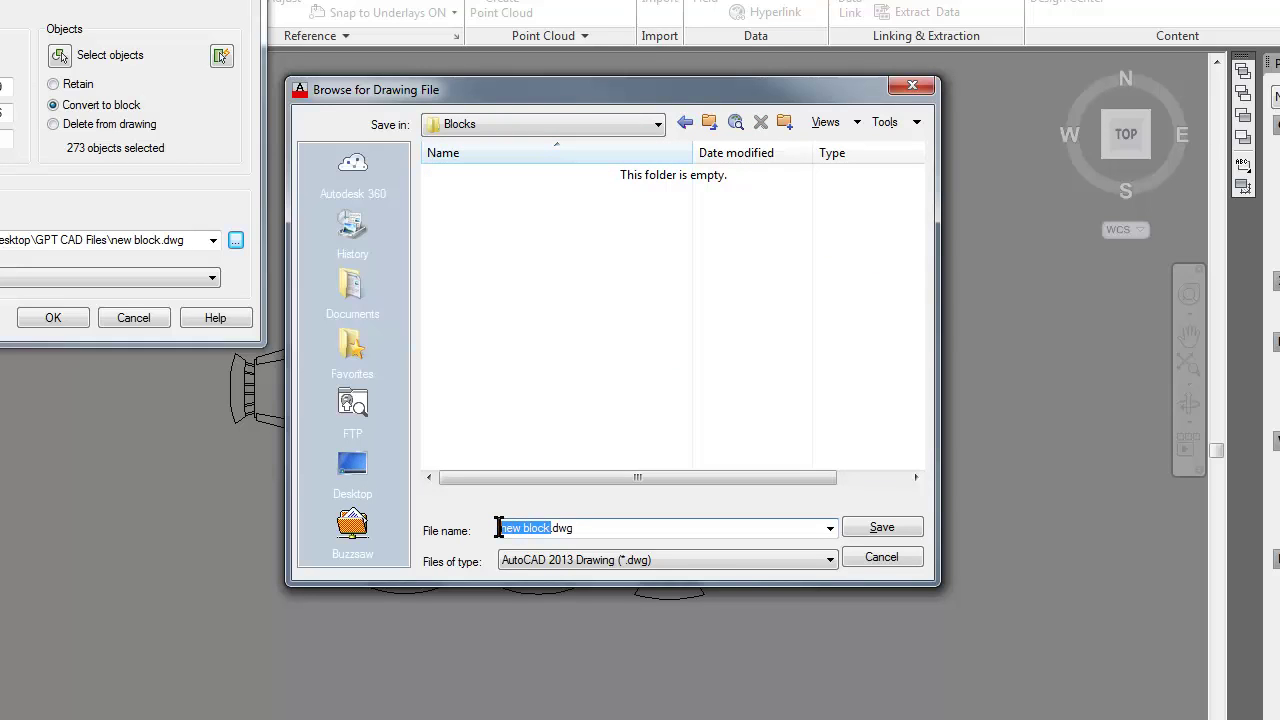
text(table and chairs)
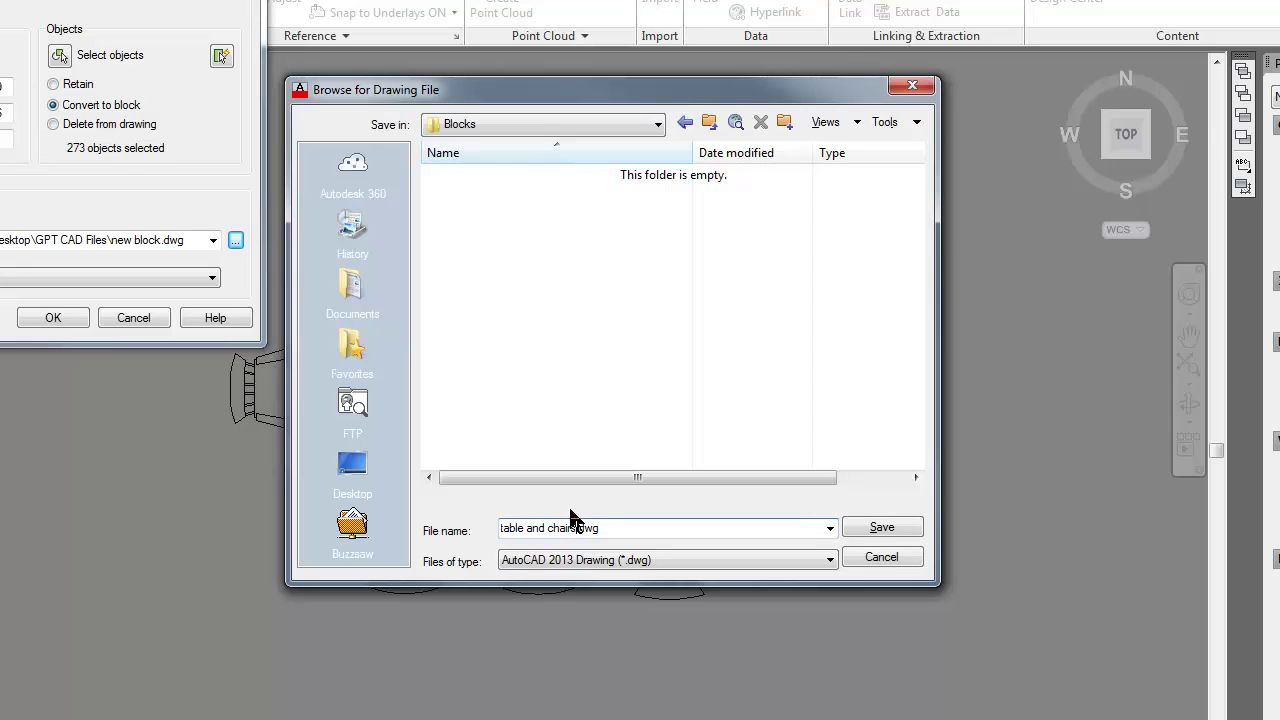
drag(623, 531, 468, 530)
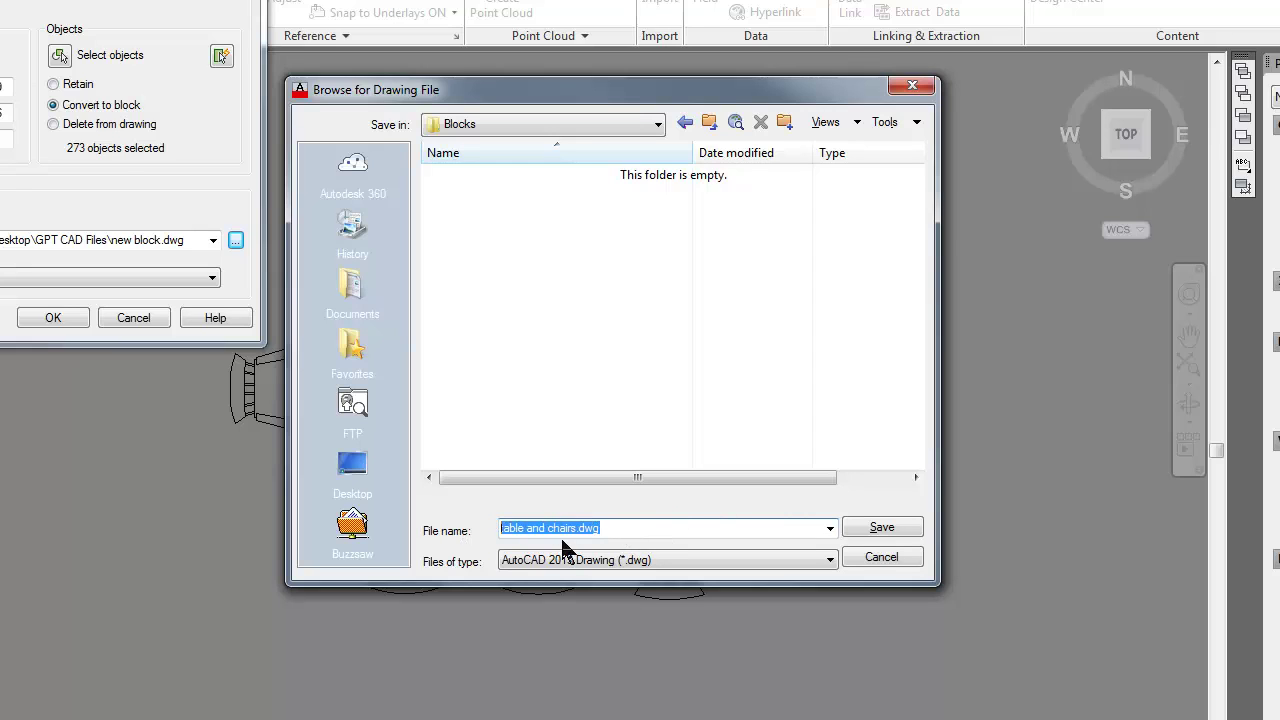
drag(540, 94, 630, 106)
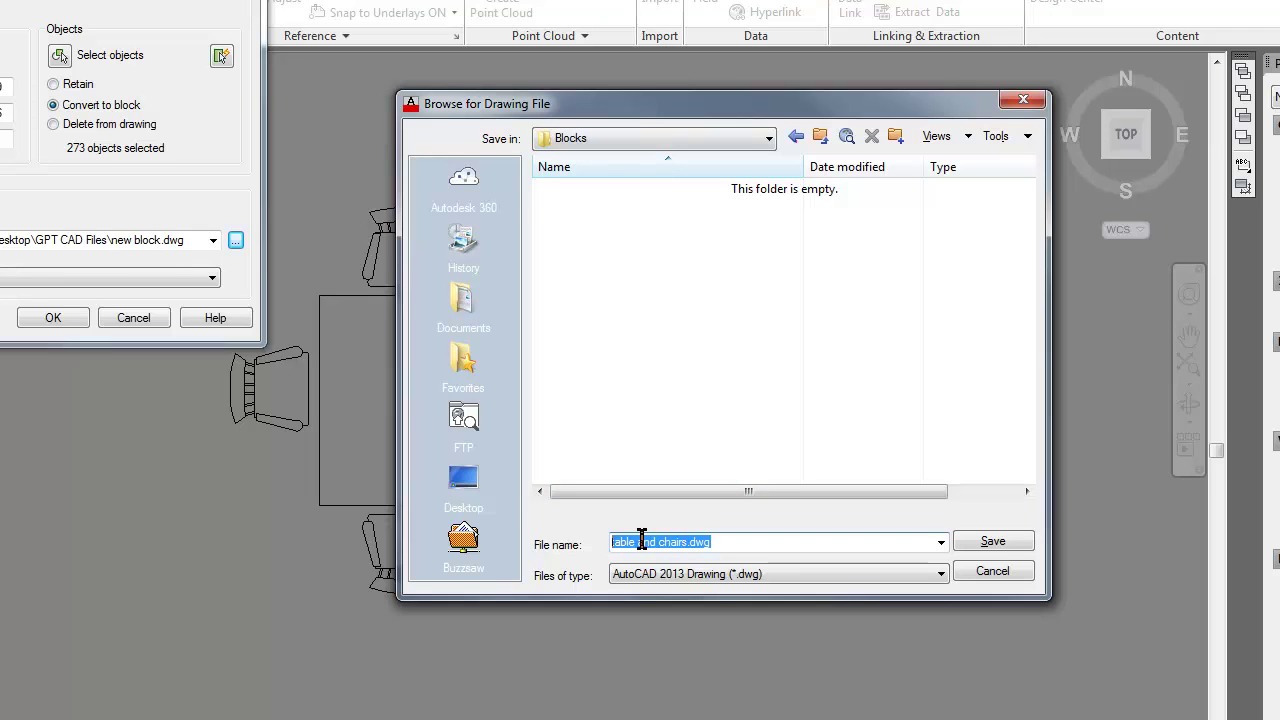
click(993, 542)
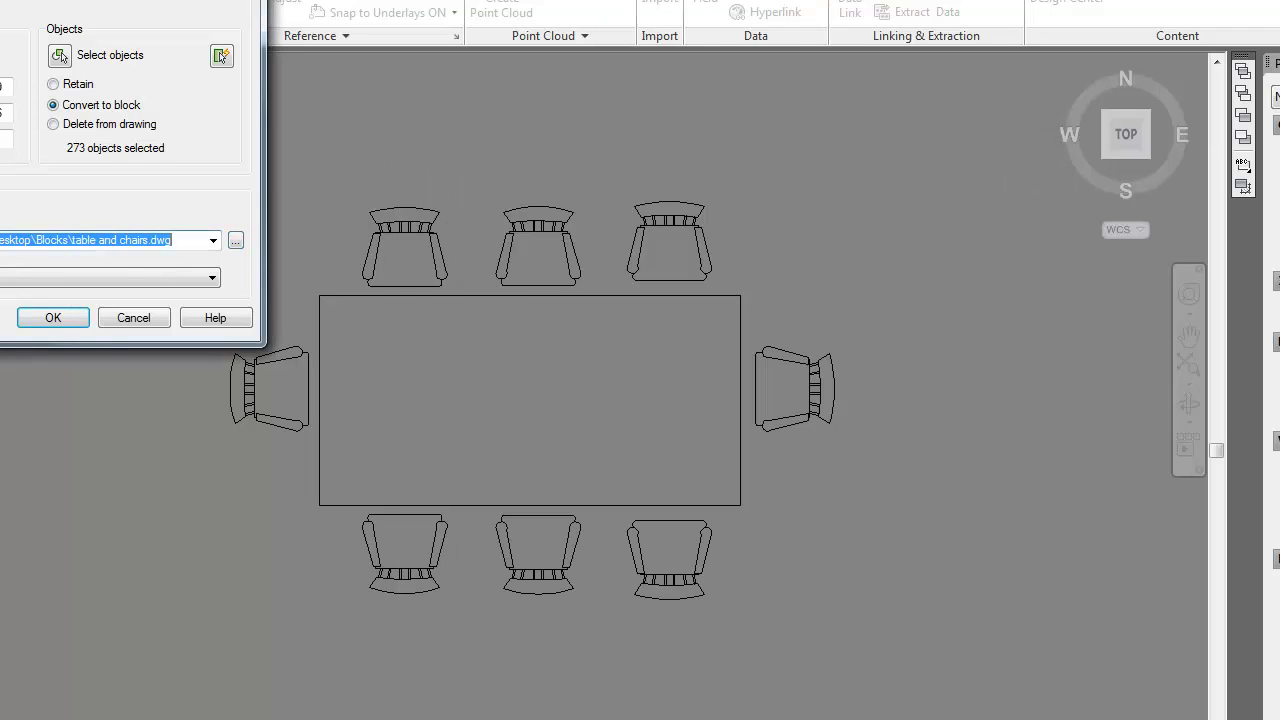
Check the destination path and write the block out to the file
click(10, 240)
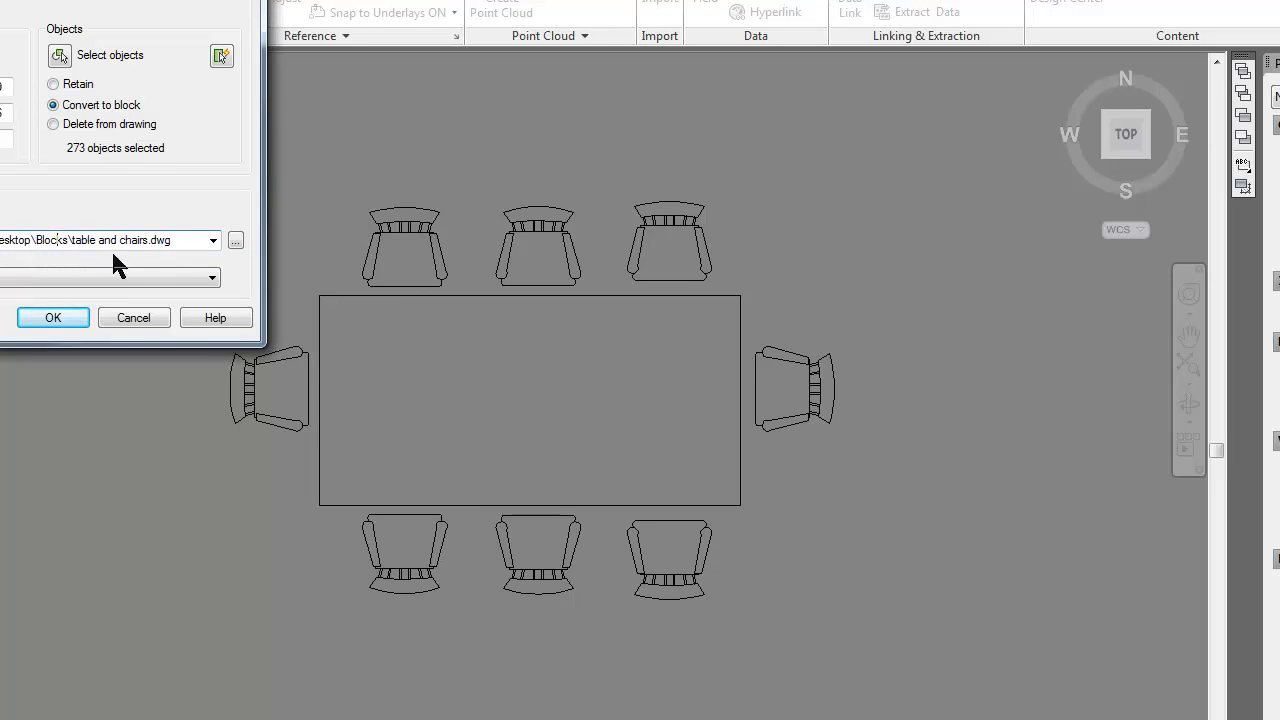
click(166, 240)
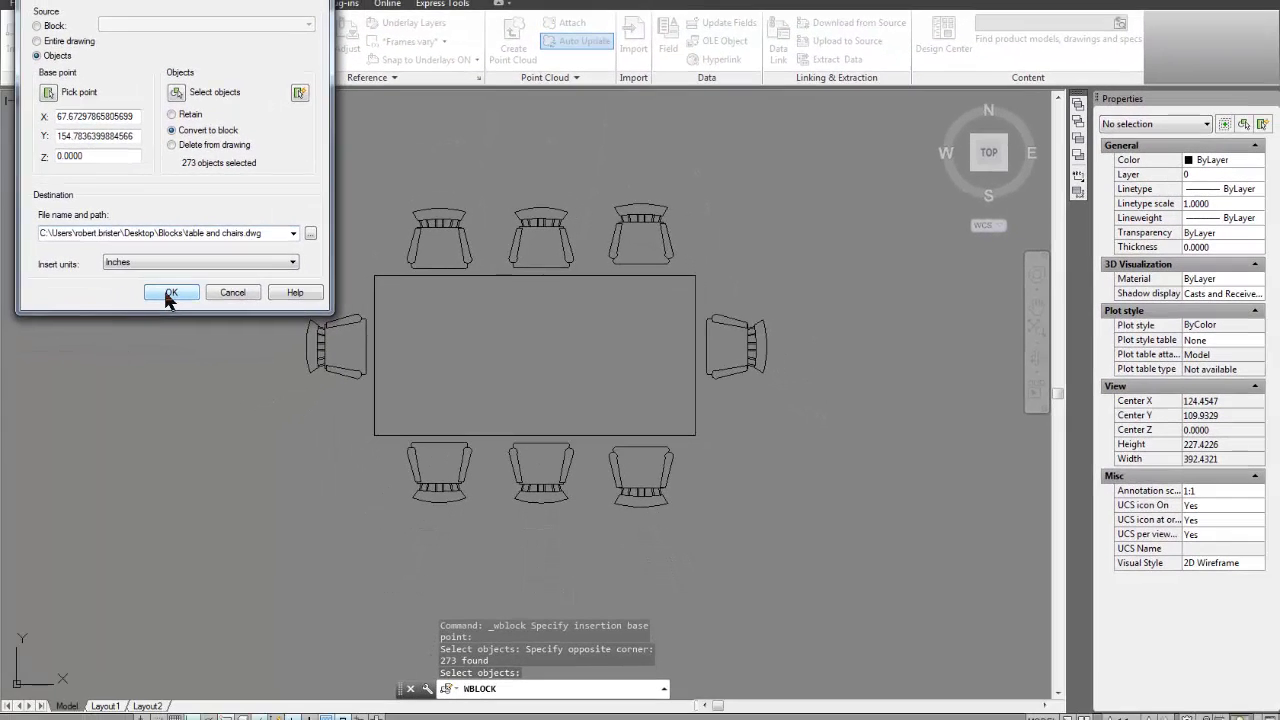
click(169, 295)
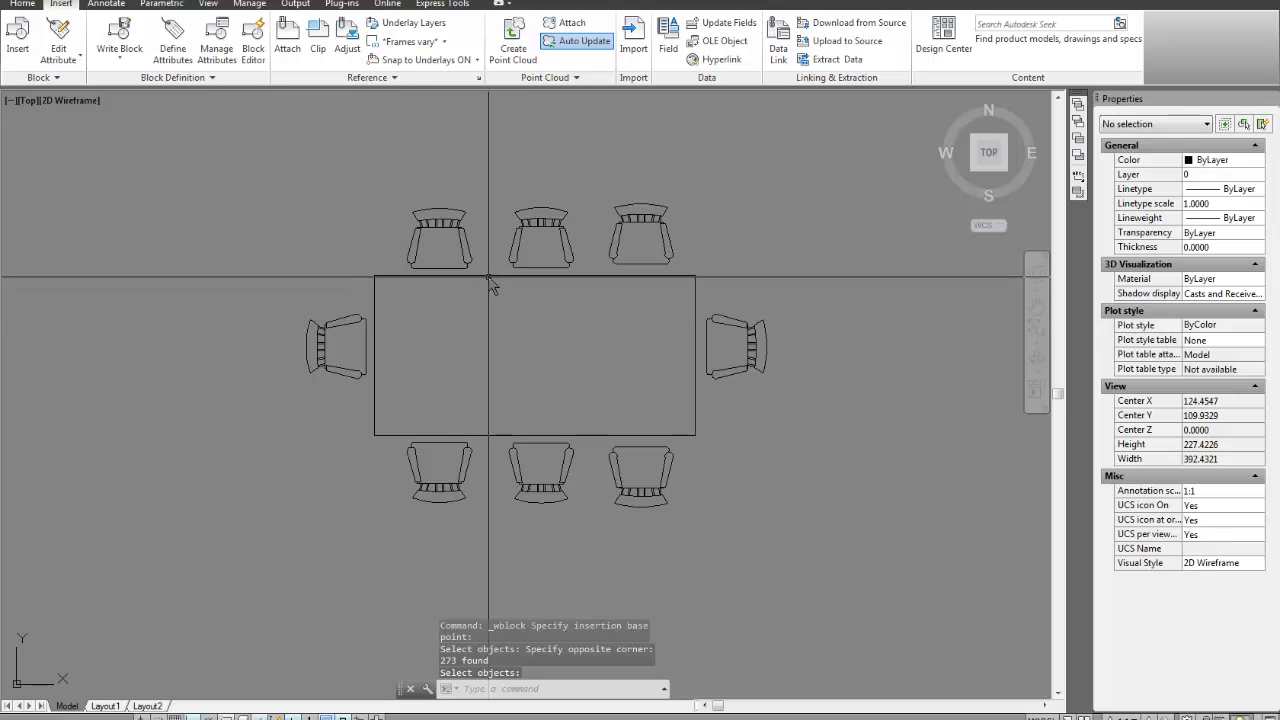
Select the table and chairs to check that they form one block reference, and clear the selection
click(494, 277)
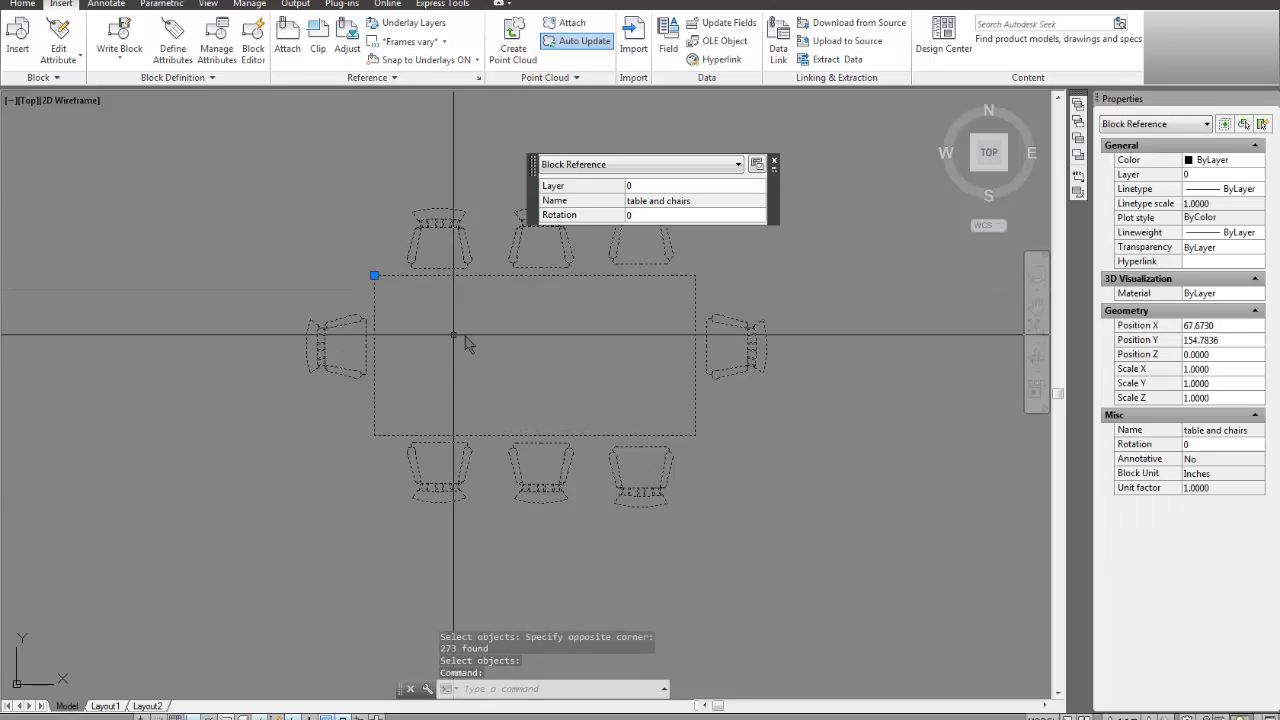
key(Escape)
key(Escape)
key(Escape)
key(Escape)
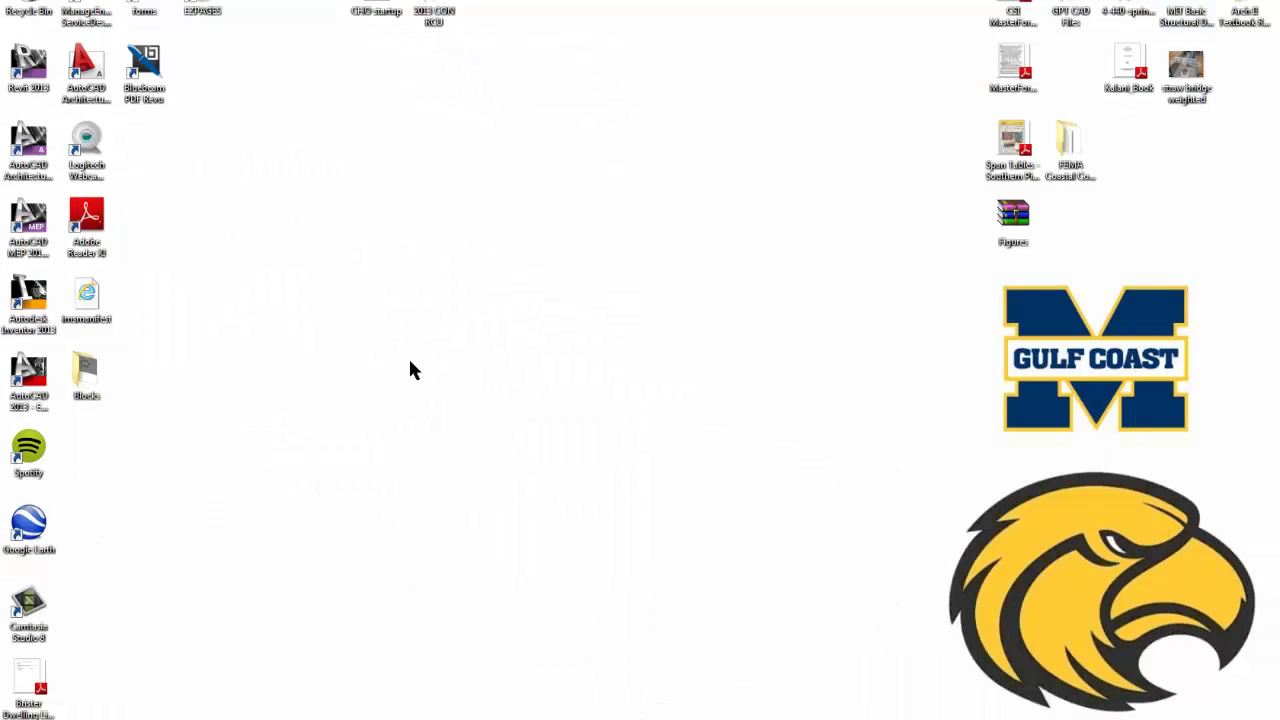
Move the Blocks folder to the middle of the desktop and open it to preview the table and chairs file, closing it when done
drag(90, 372, 552, 300)
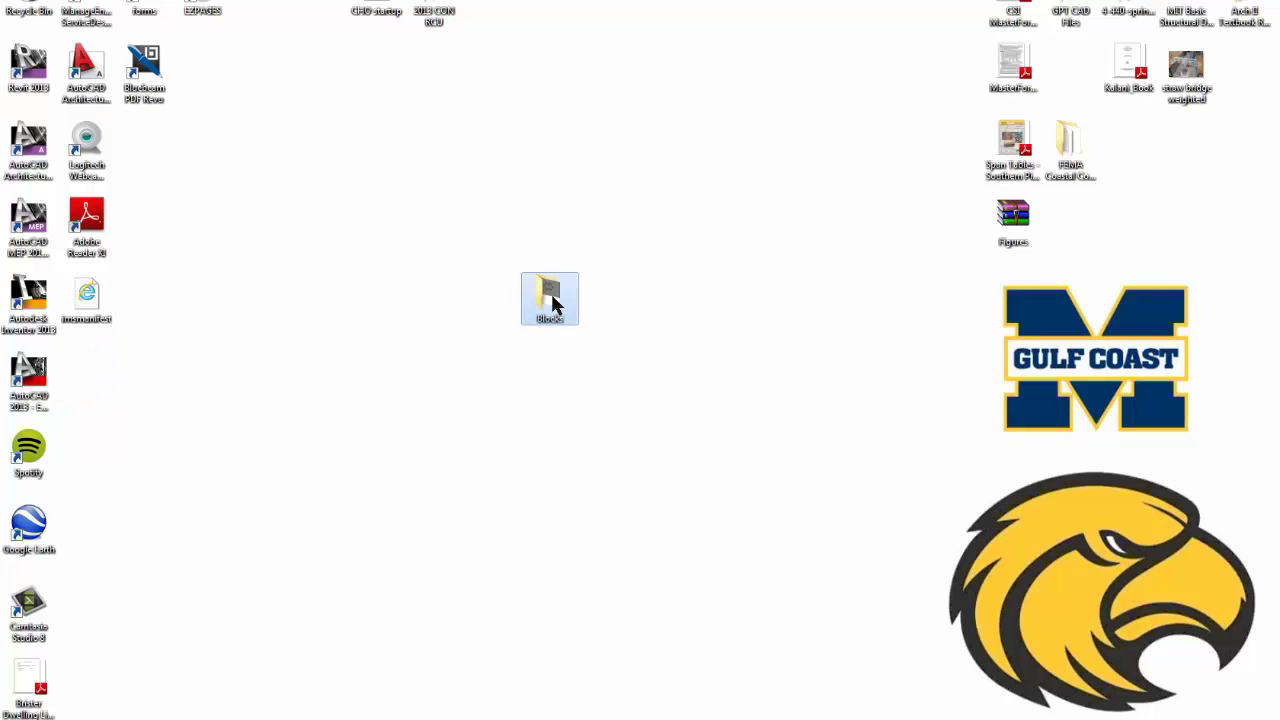
double_click(552, 298)
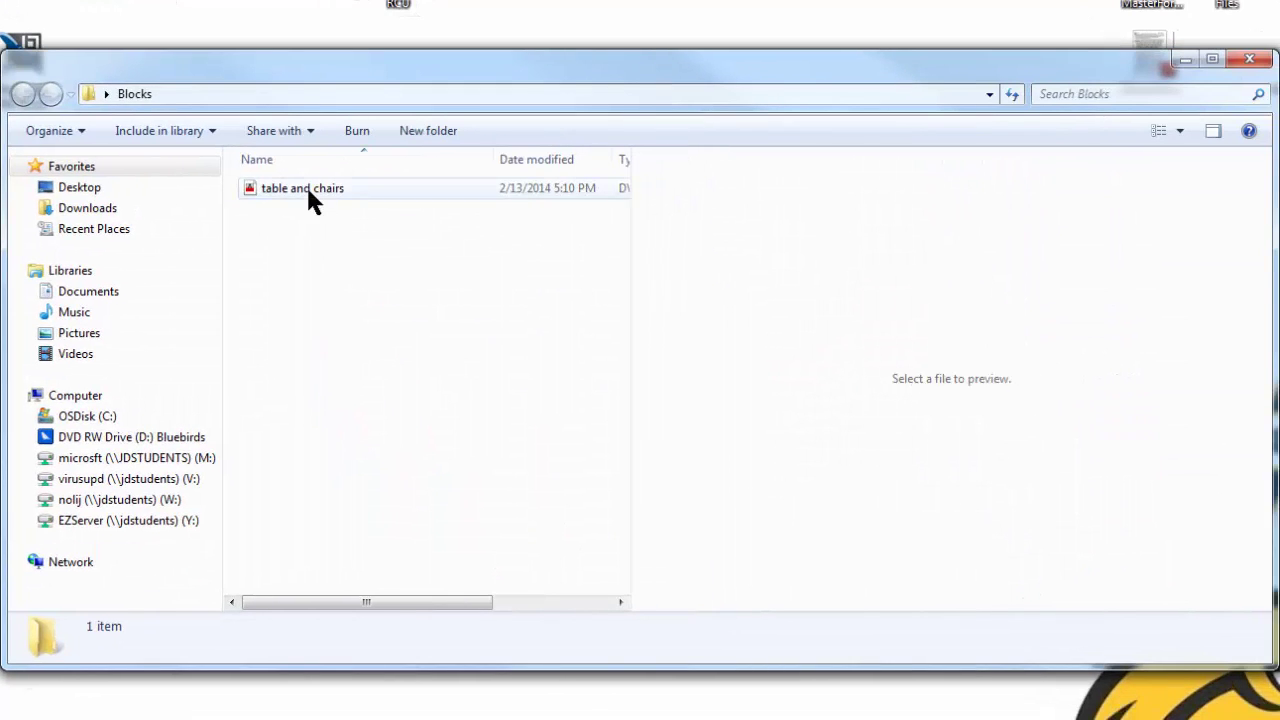
click(316, 192)
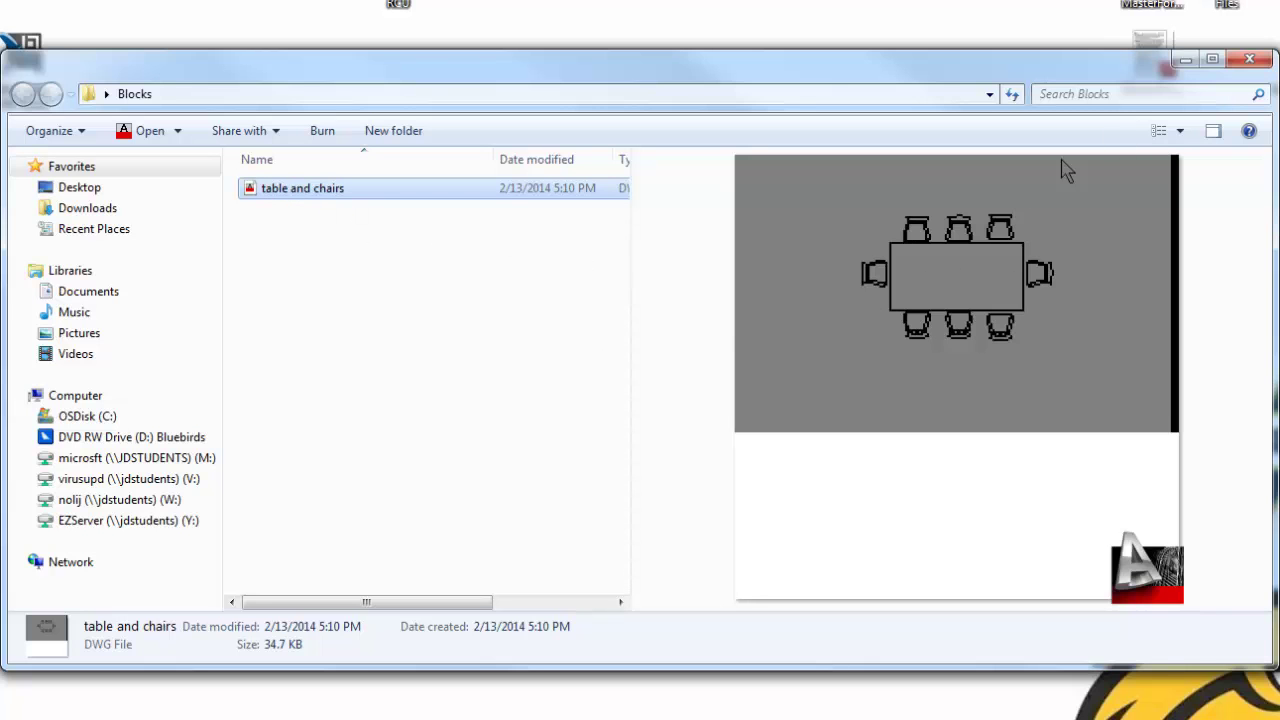
click(1248, 59)
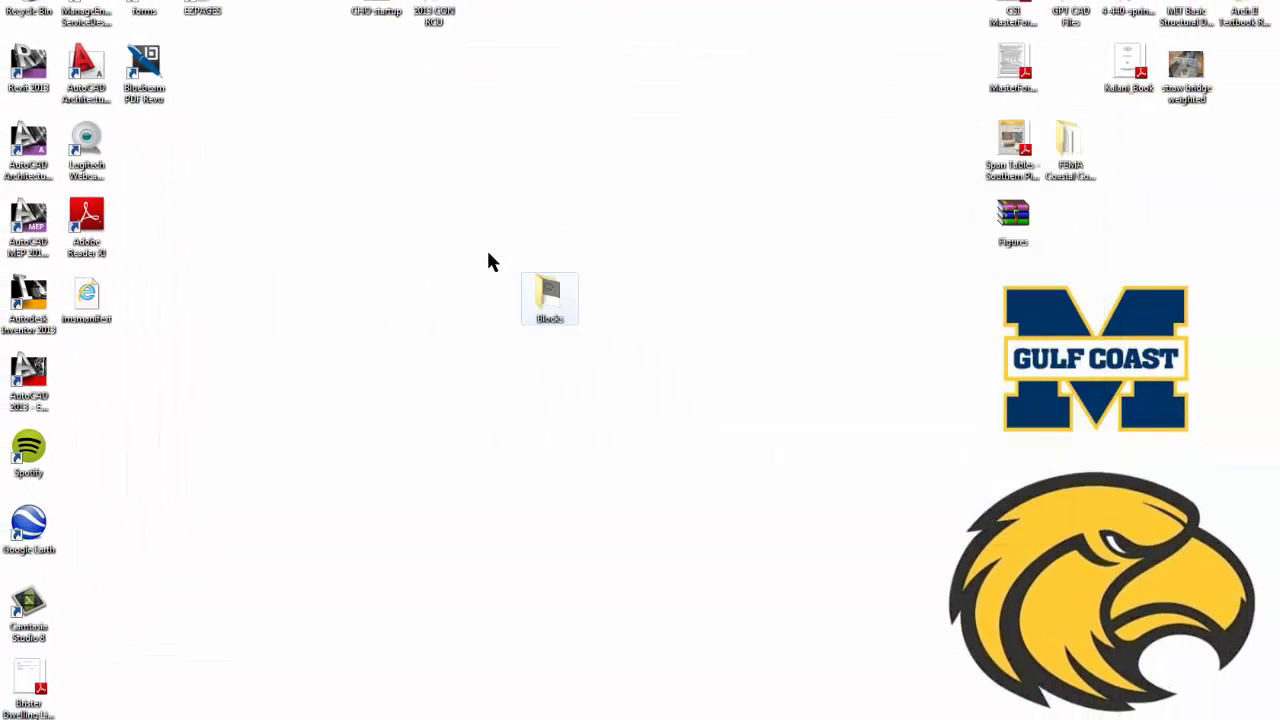
Return to AutoCAD and start a new drawing from the preselected template, with the grid turned off
click(556, 307)
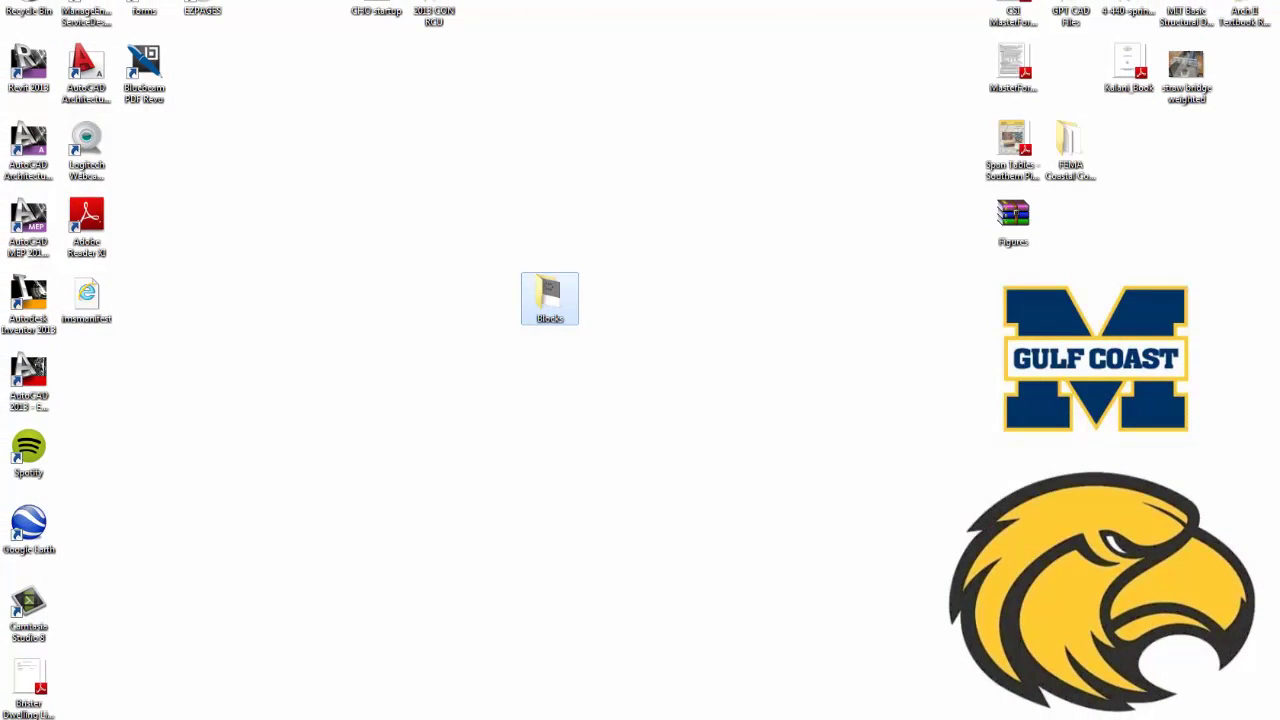
click(610, 718)
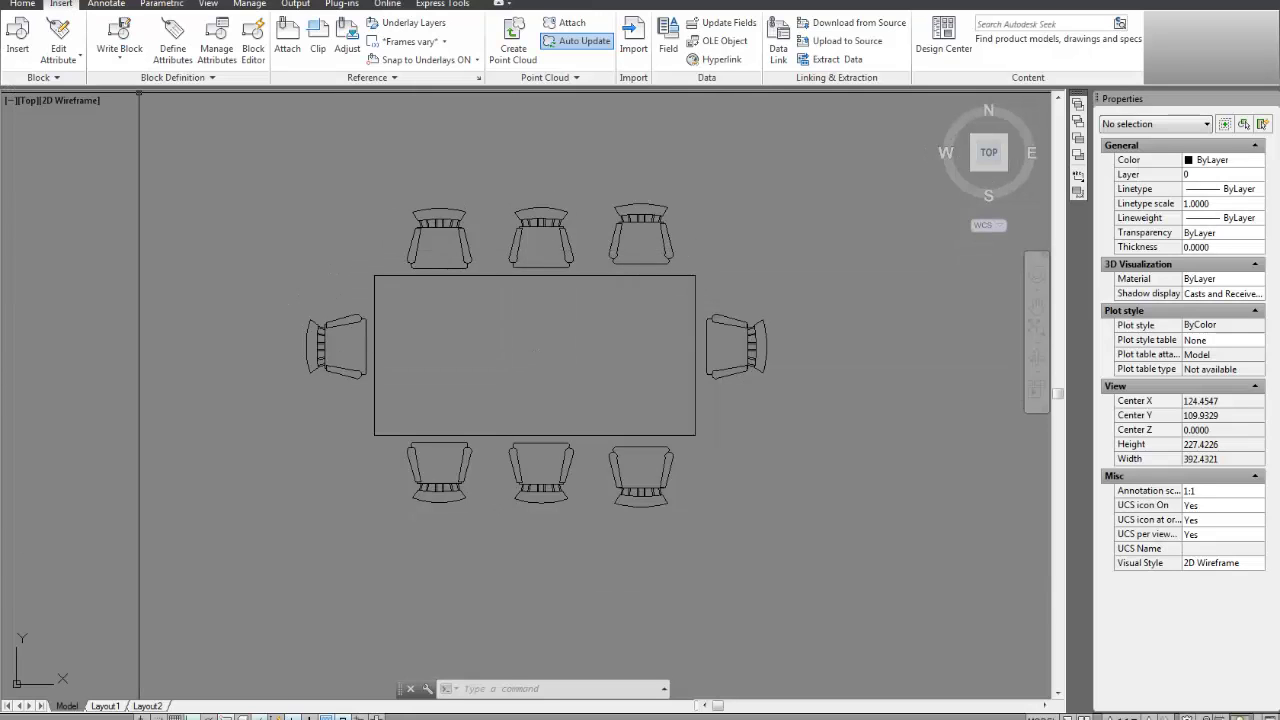
key(ctrl+n)
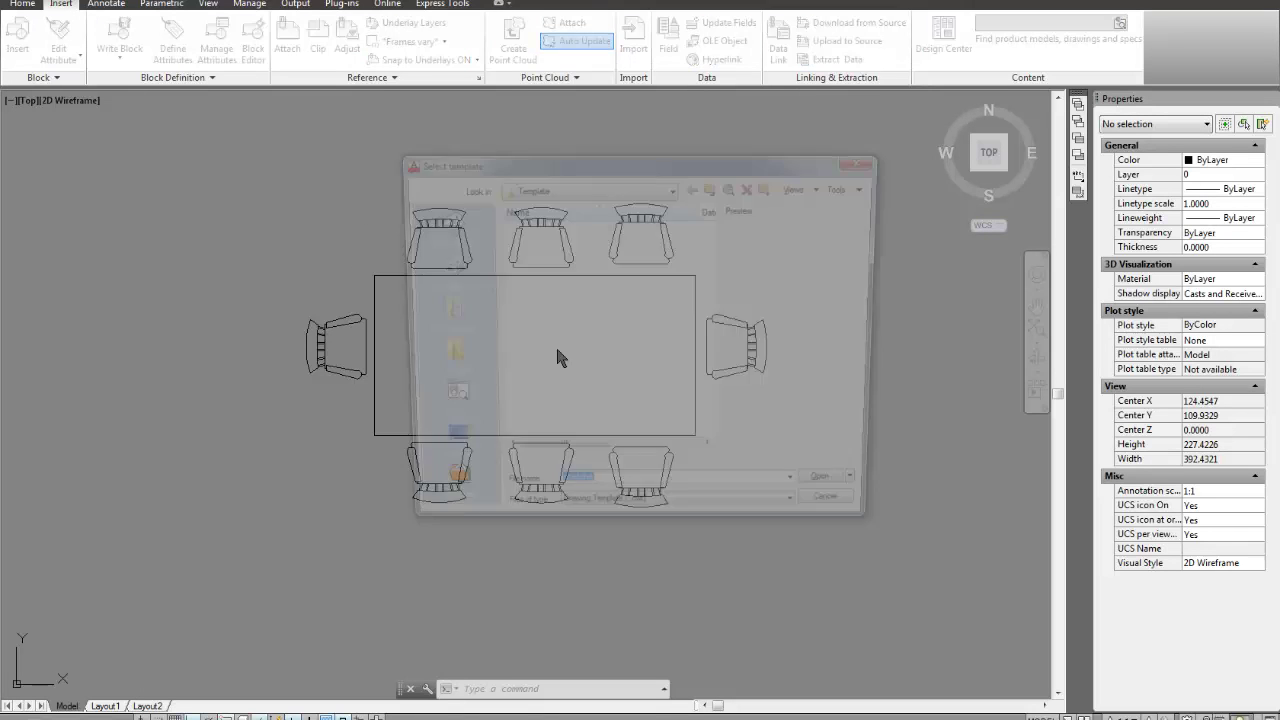
key(Return)
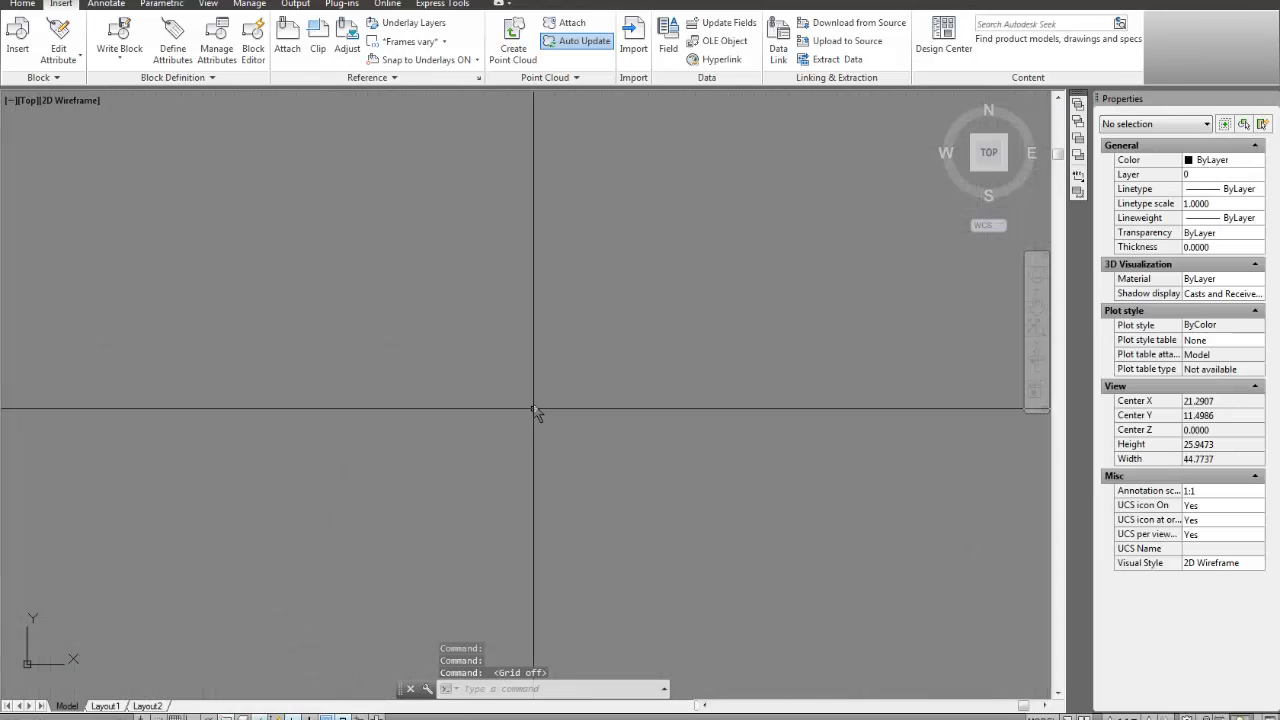
key(F7)
scroll(474, 392, down, 1)
middle_drag(472, 382, 450, 371)
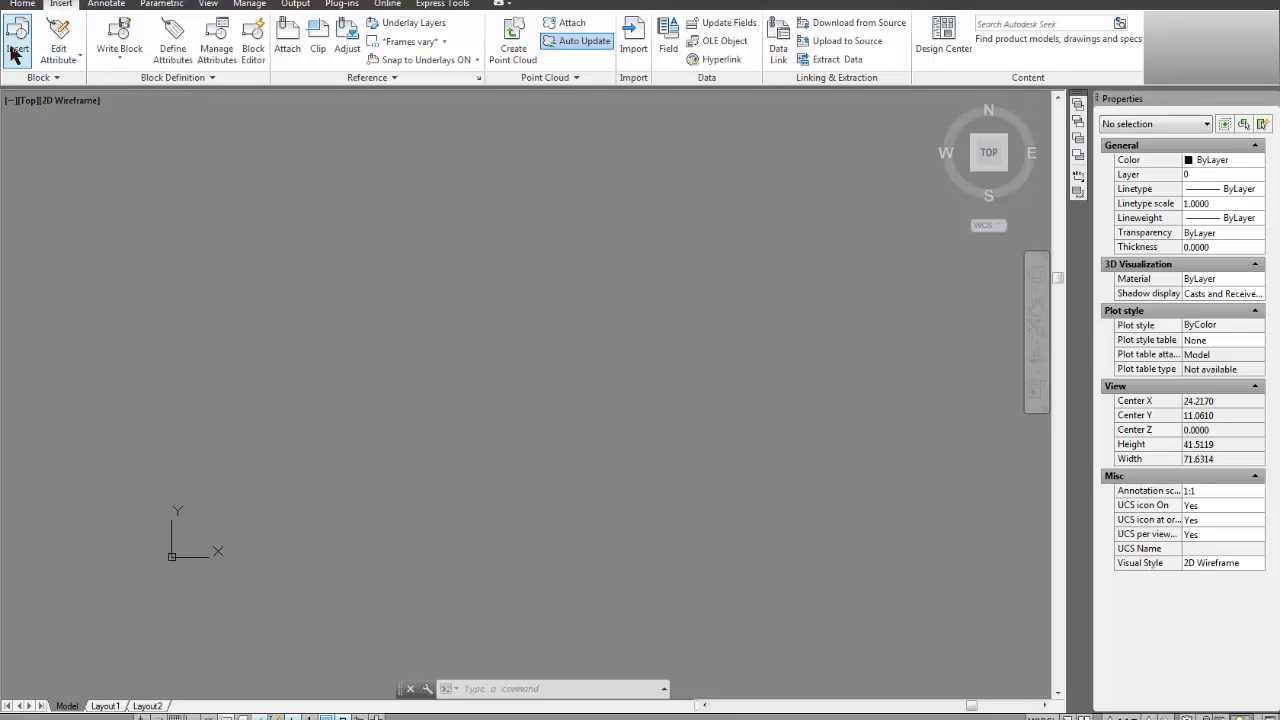
Start inserting a block and choose the table and chairs drawing from the Blocks folder on the Desktop
click(17, 52)
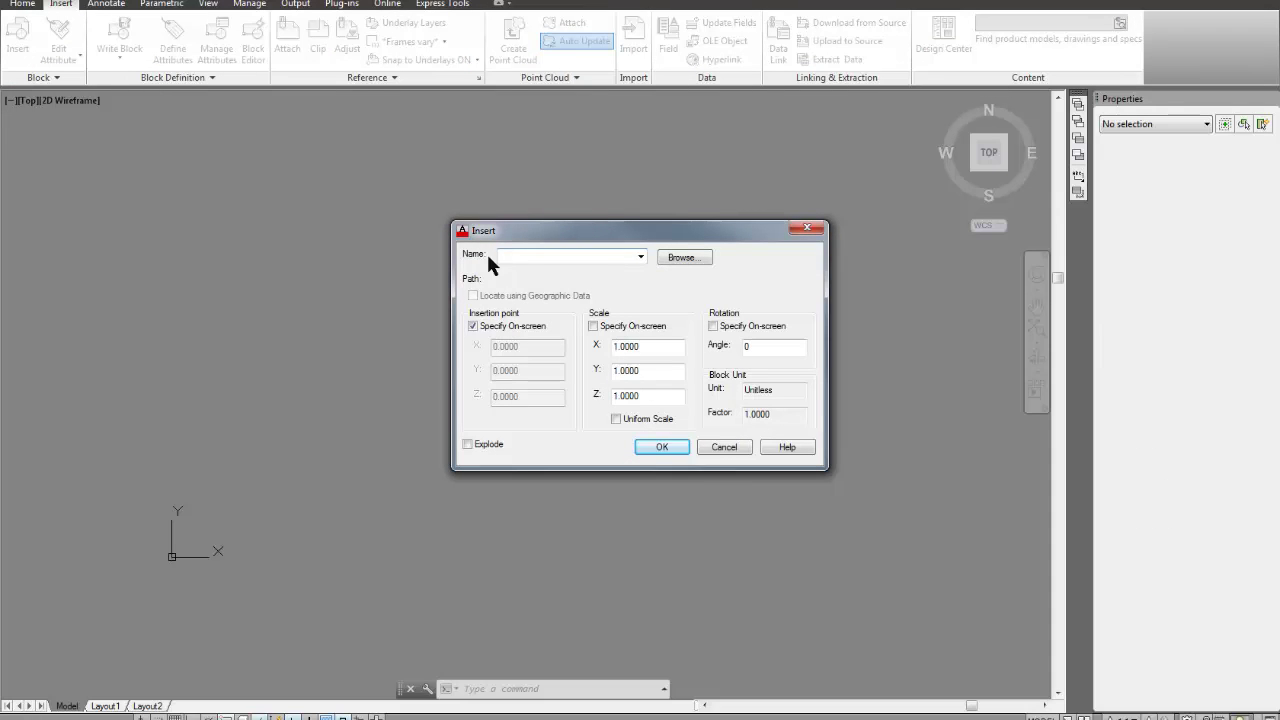
click(685, 260)
click(655, 184)
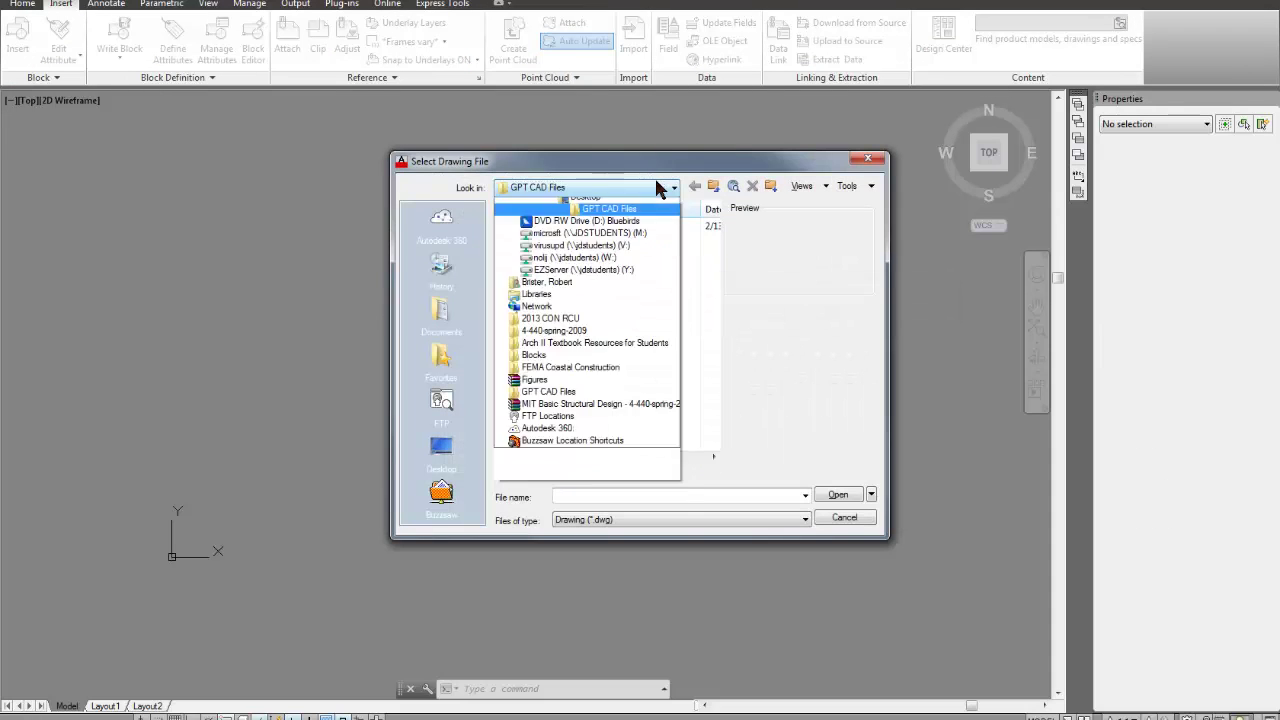
click(441, 447)
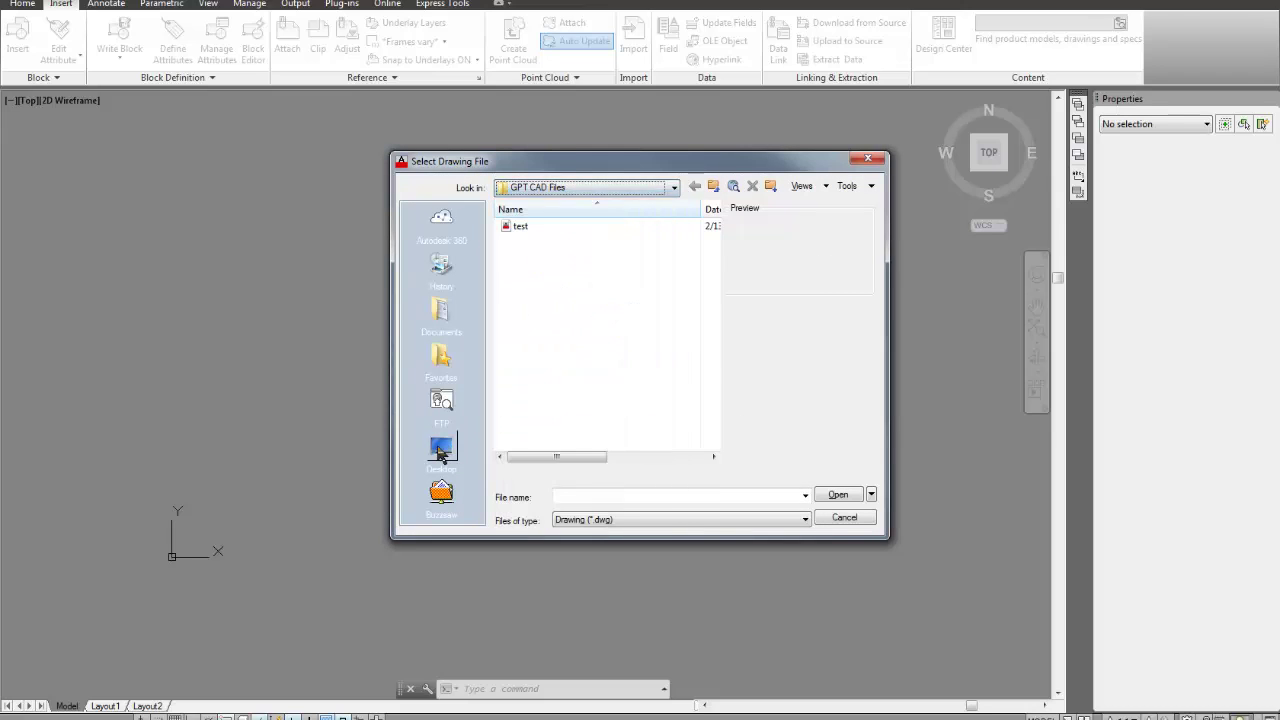
click(441, 447)
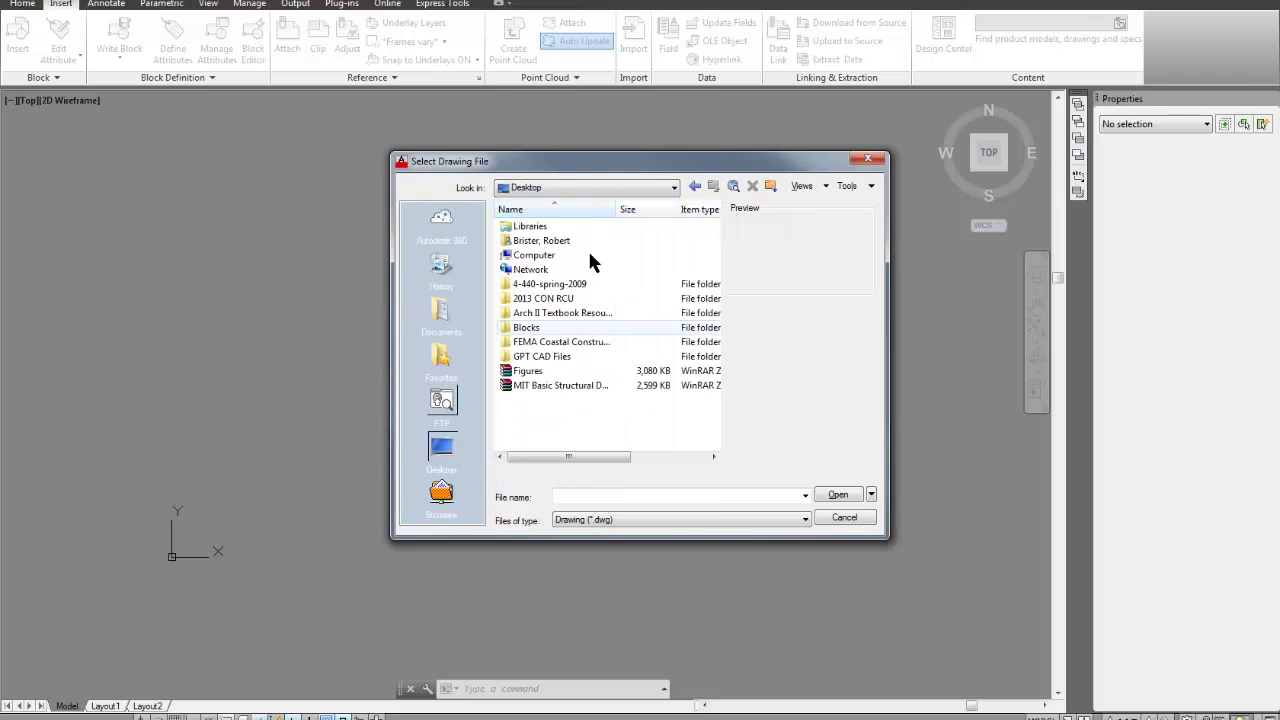
double_click(526, 328)
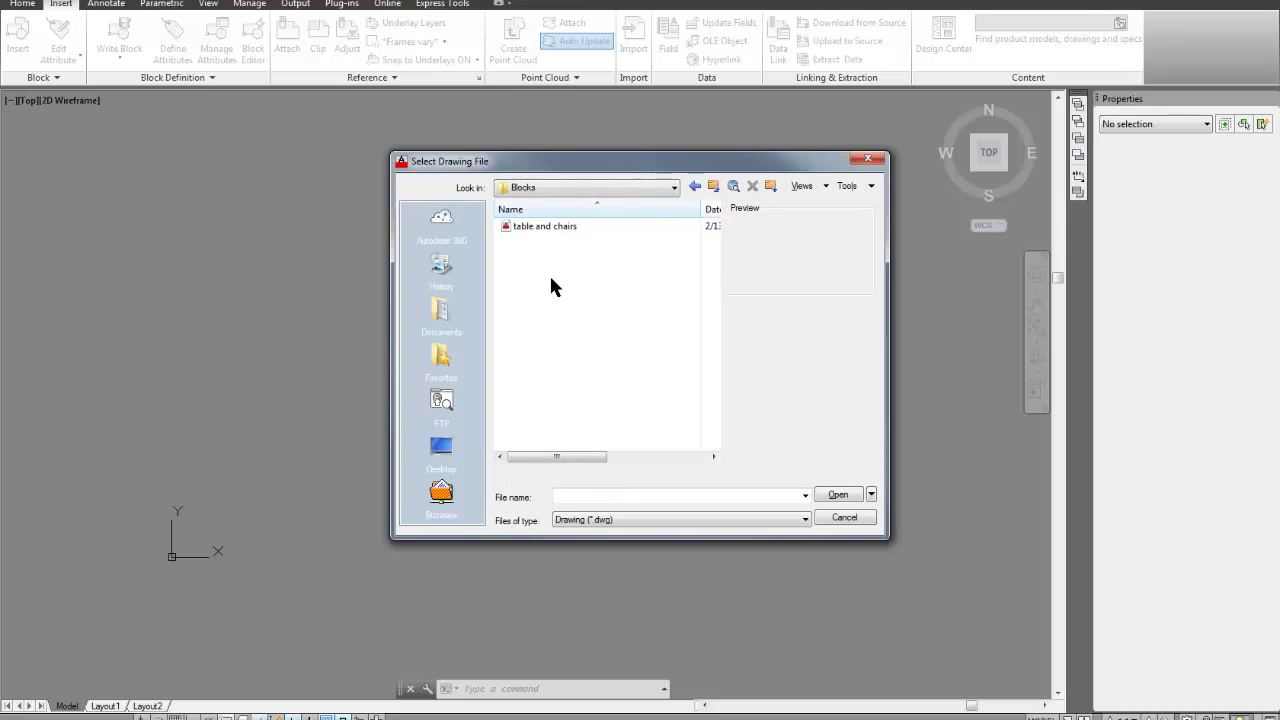
click(559, 226)
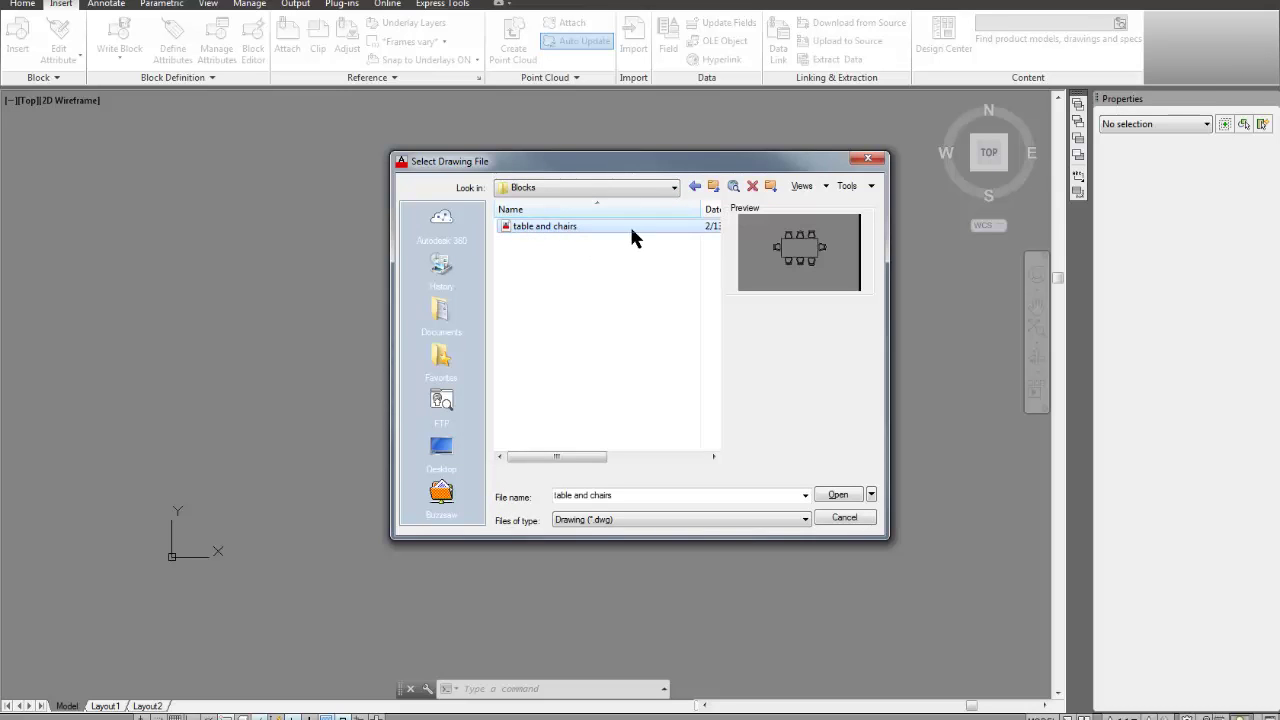
click(837, 496)
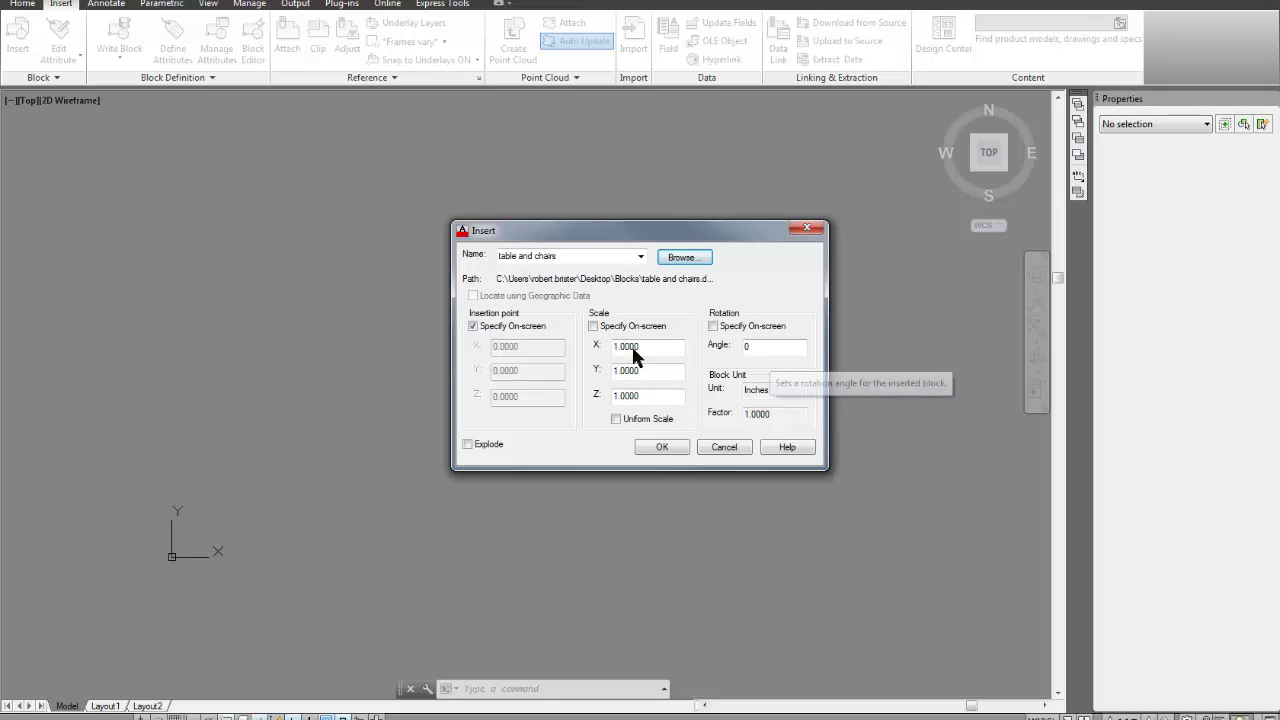
Insert the table and chairs unexploded at a point picked in the drawing and fit the whole block in view
click(468, 445)
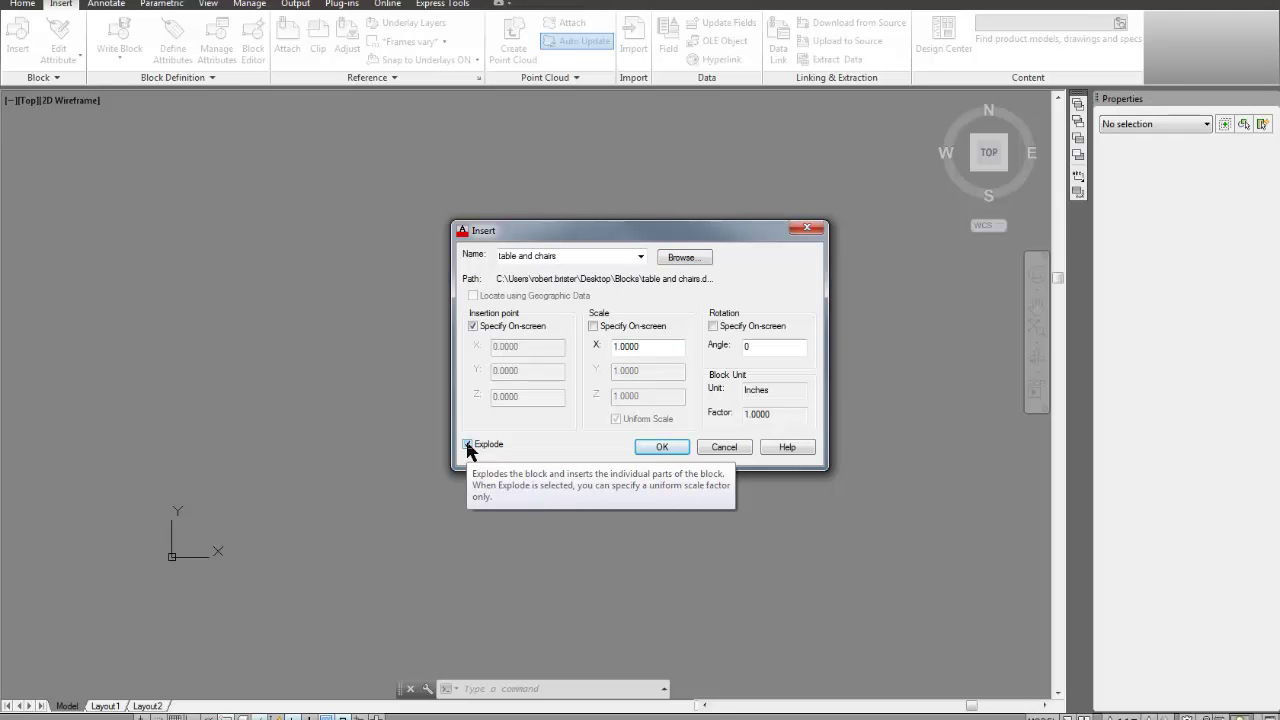
click(468, 445)
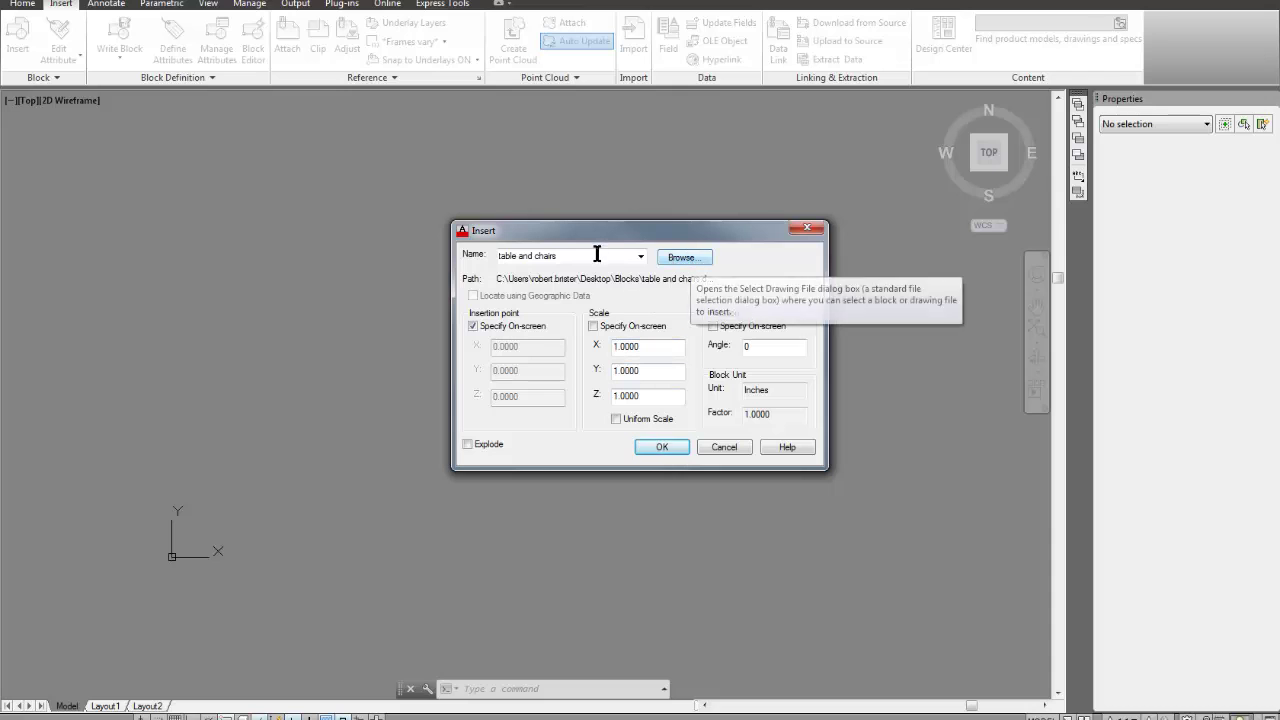
click(660, 449)
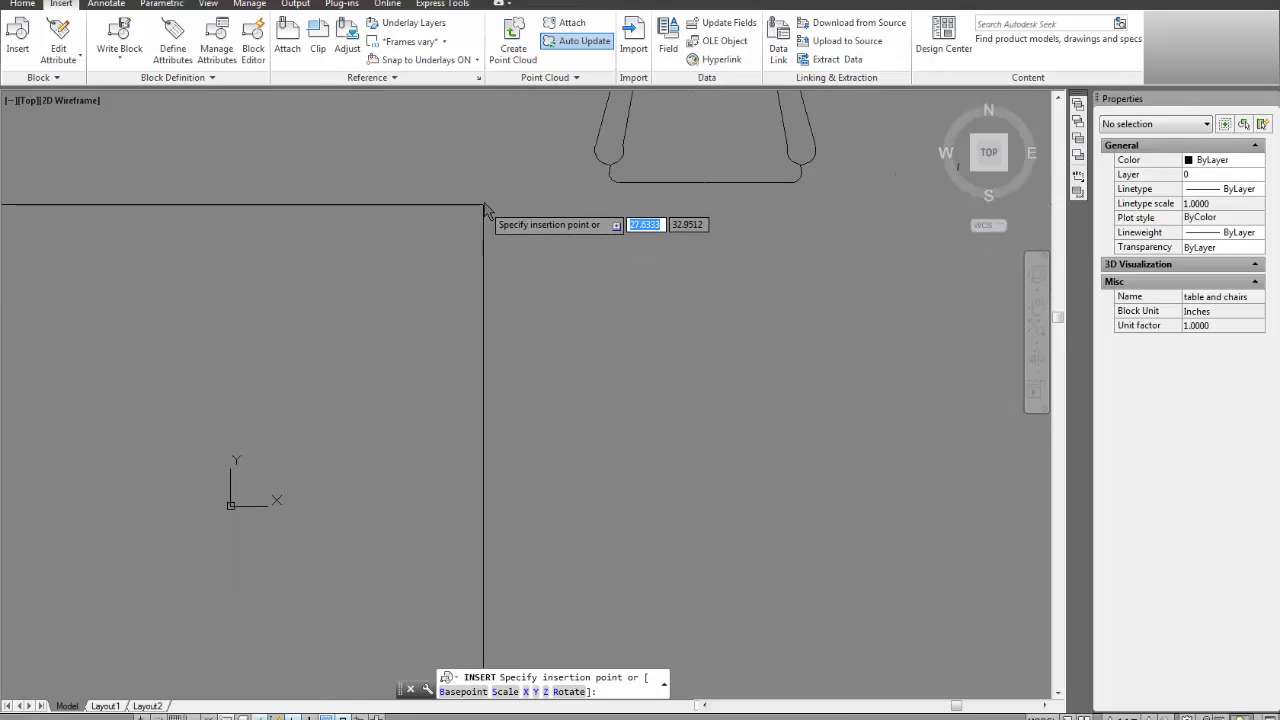
scroll(495, 180, down, 2)
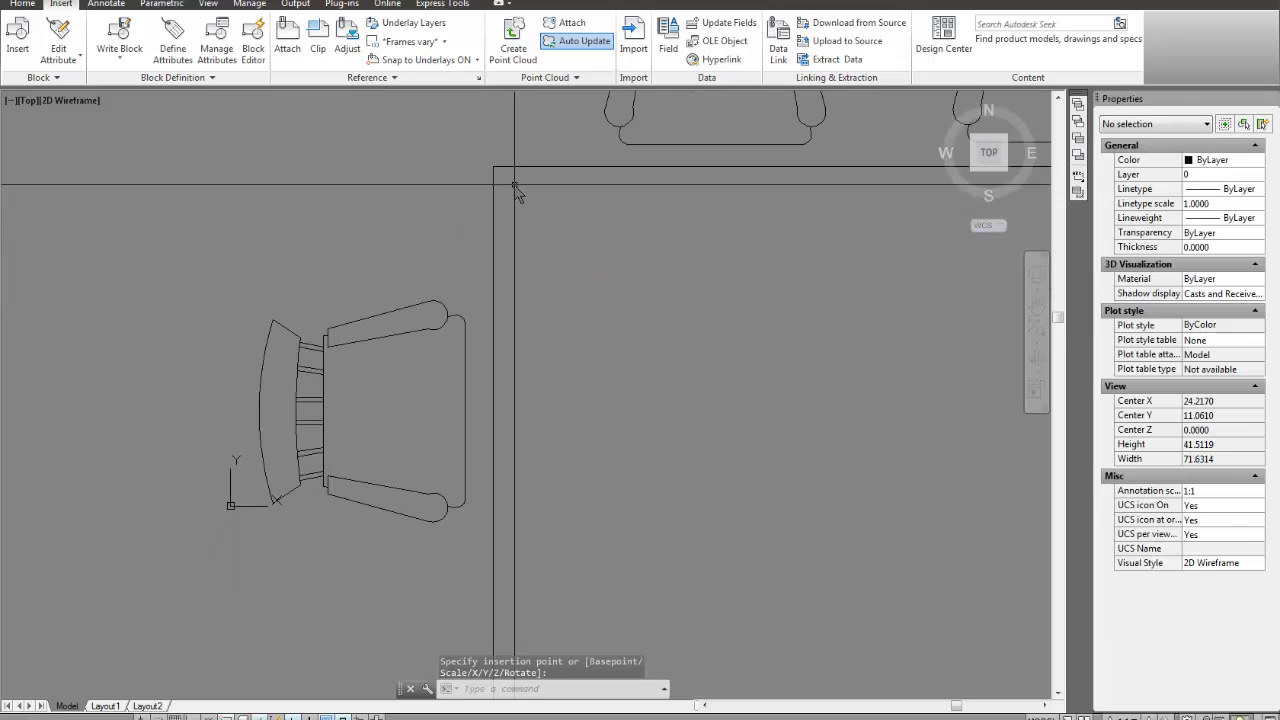
middle_click(572, 258)
scroll(573, 332, down, 3)
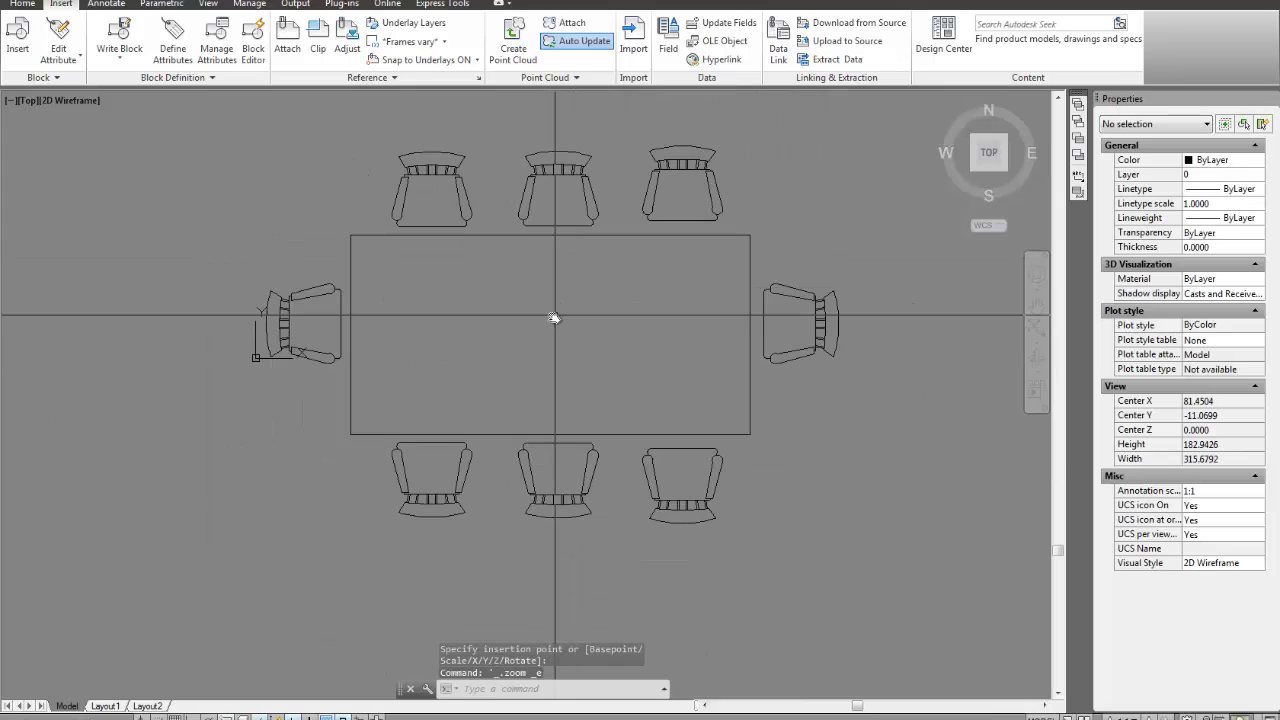
scroll(525, 295, down, 3)
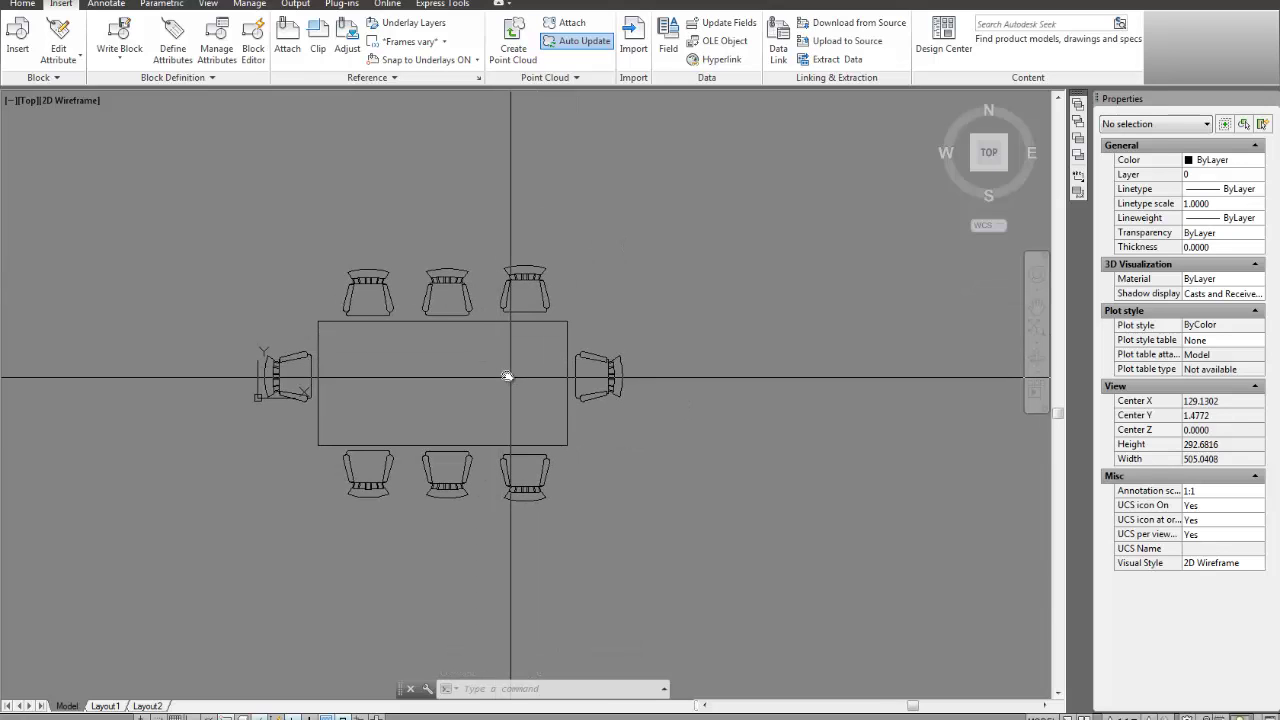
click(107, 54)
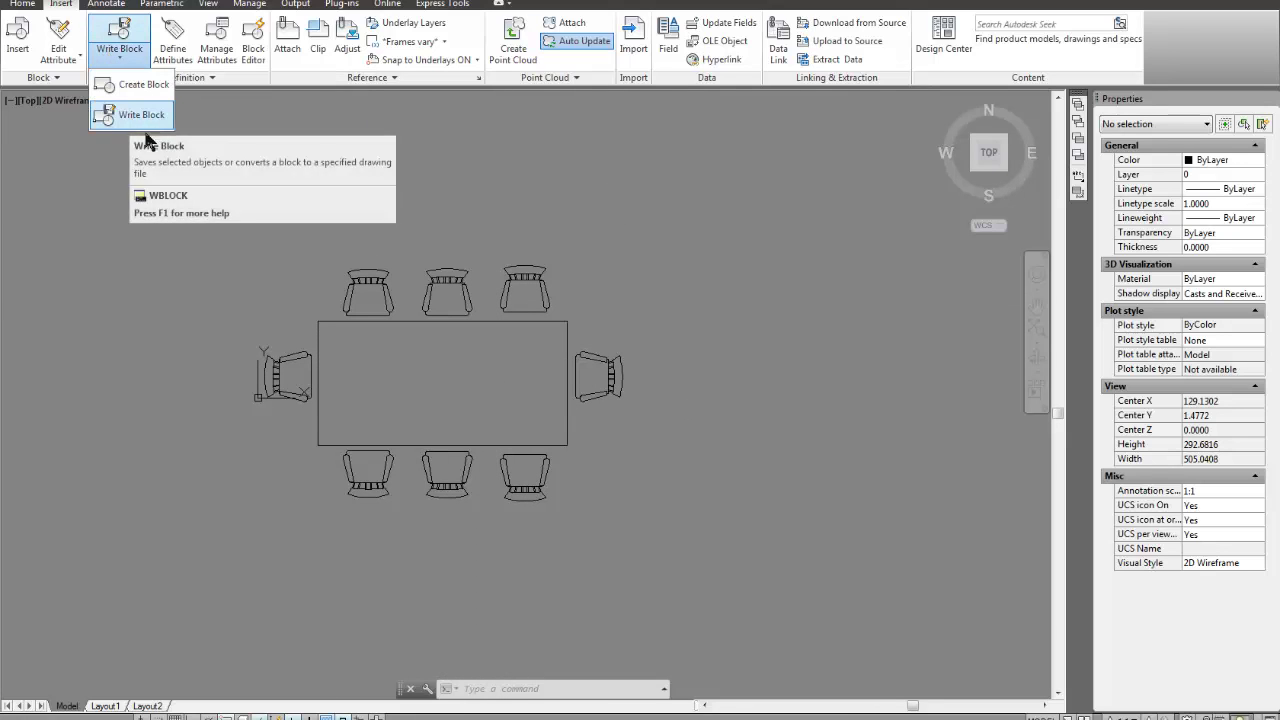